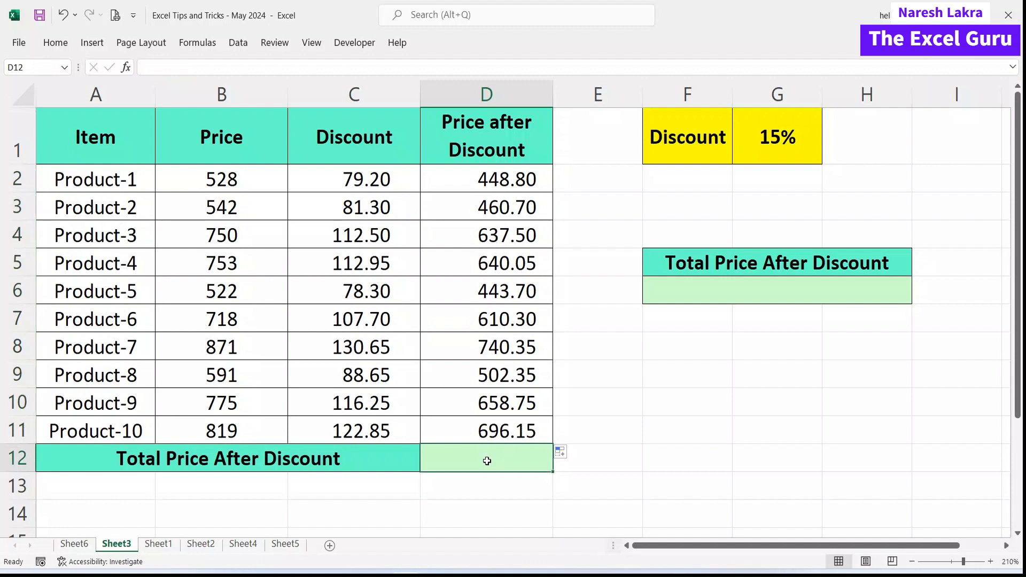
# AutoSum the Price after Discount values into D12 and check the resulting total formula.
pyautogui.hotkey('alt', '=')
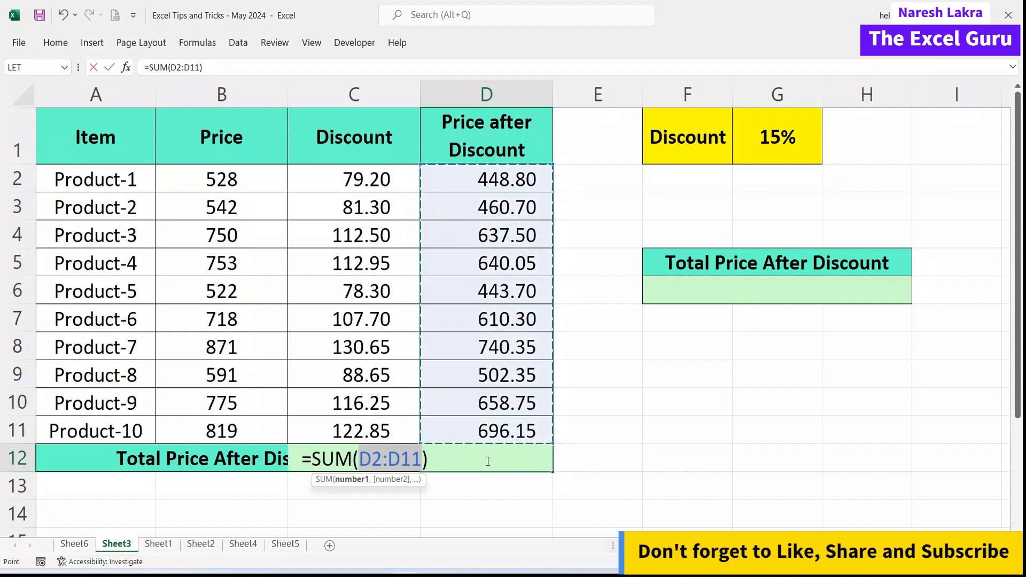
pyautogui.press('Return')
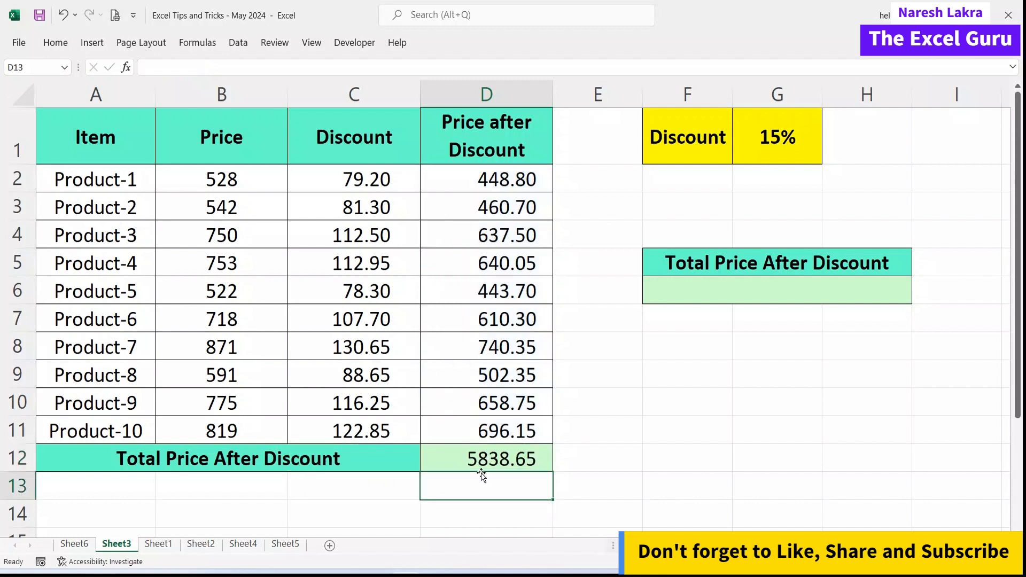
pyautogui.click(534, 464)
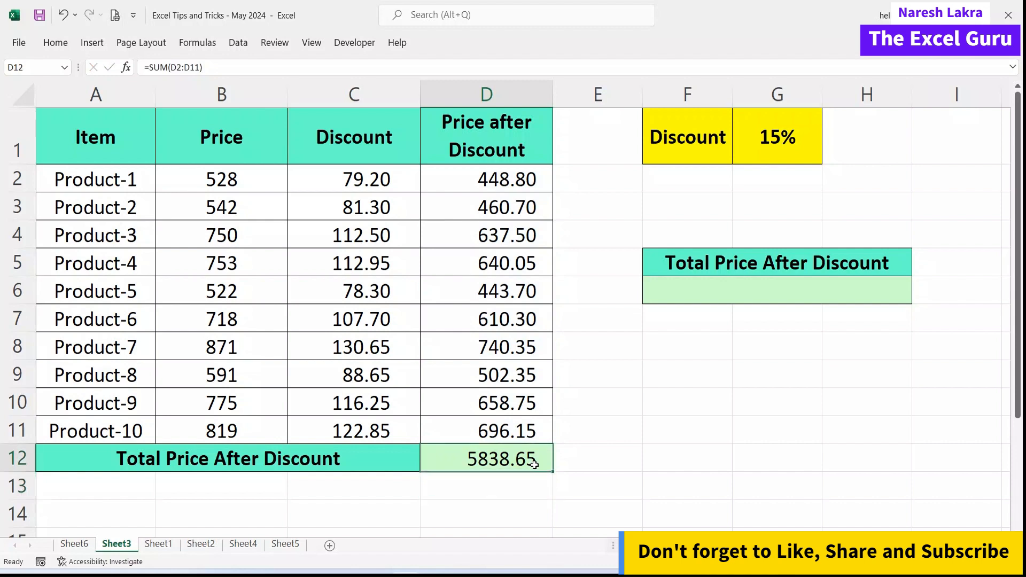
pyautogui.click(518, 495)
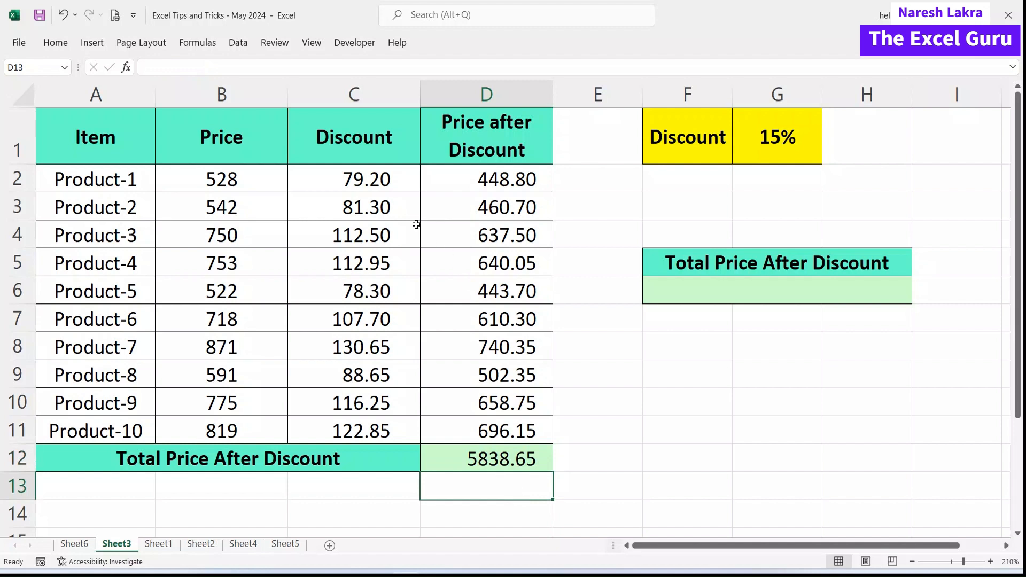
# Highlight helper columns C and D, then select the Total Price After Discount cell F6.
pyautogui.click(336, 96)
pyautogui.moveTo(420, 99); pyautogui.dragTo(483, 98)
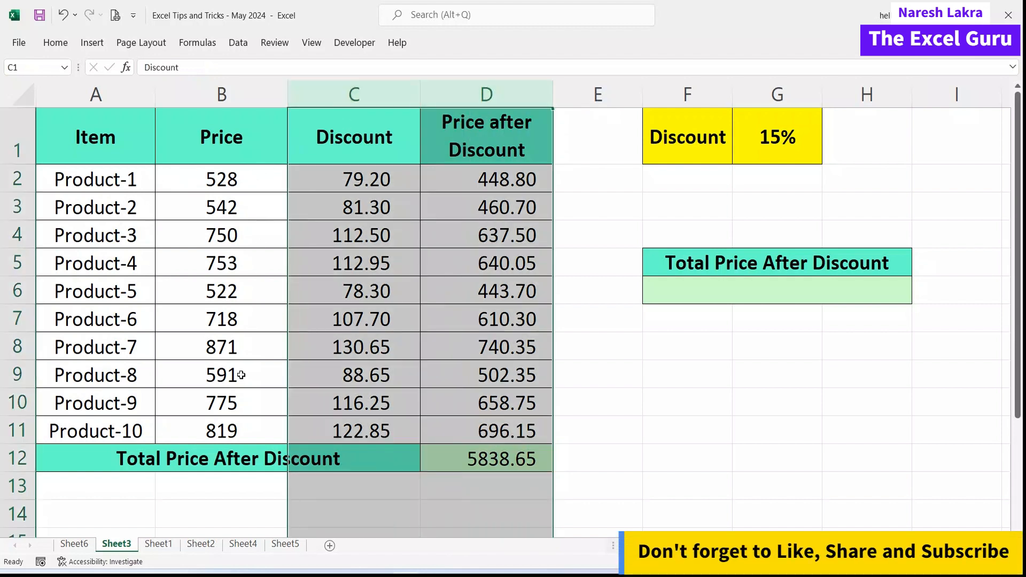
pyautogui.click(775, 293)
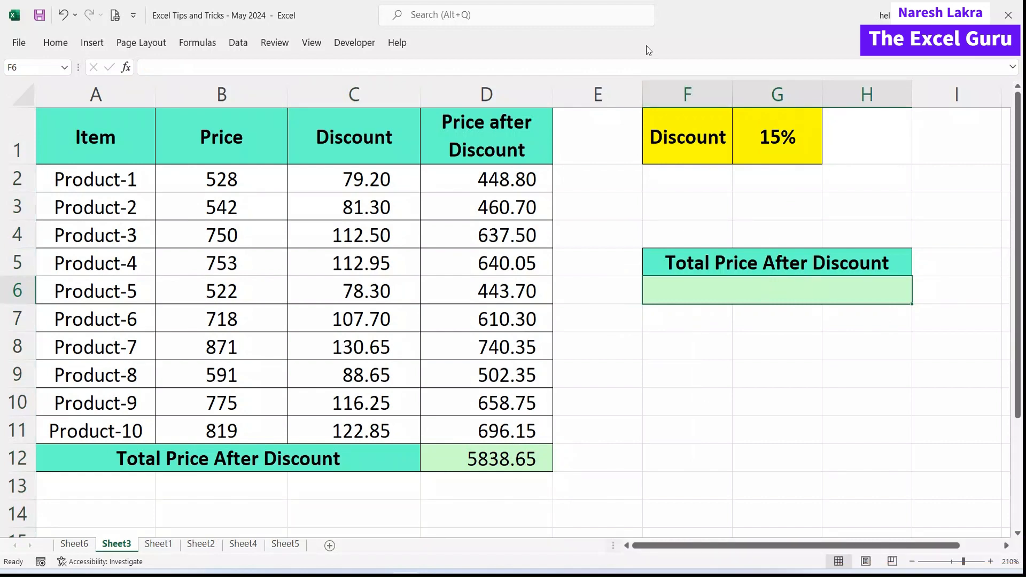
# Enter =SUM(B2:B11-B2:B11*G1) in F6, using the prices and the 15% rate in G1.
pyautogui.write('=')
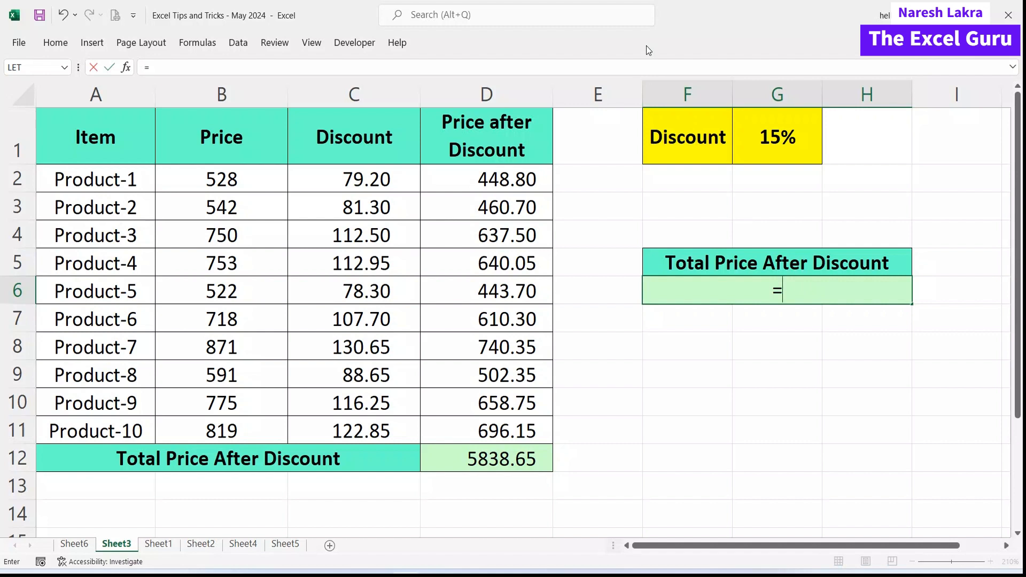
pyautogui.write('sum')
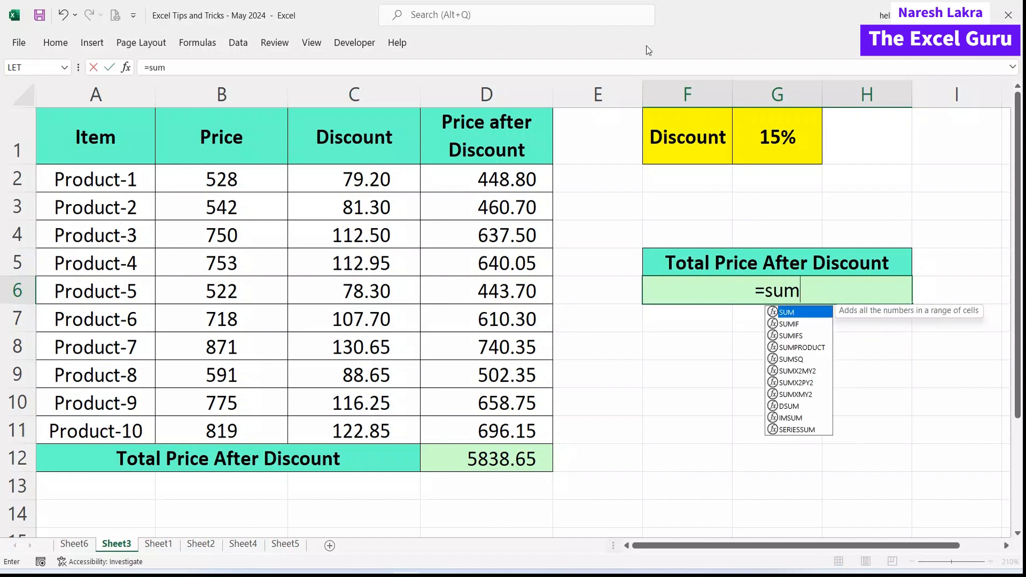
pyautogui.press('Tab')
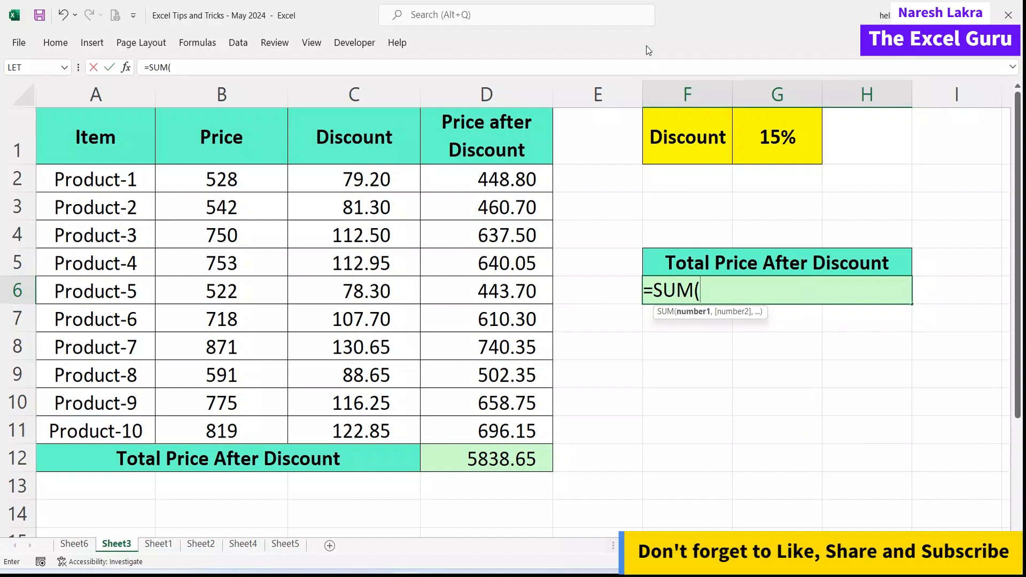
pyautogui.moveTo(235, 174); pyautogui.dragTo(231, 422)
pyautogui.write('-')
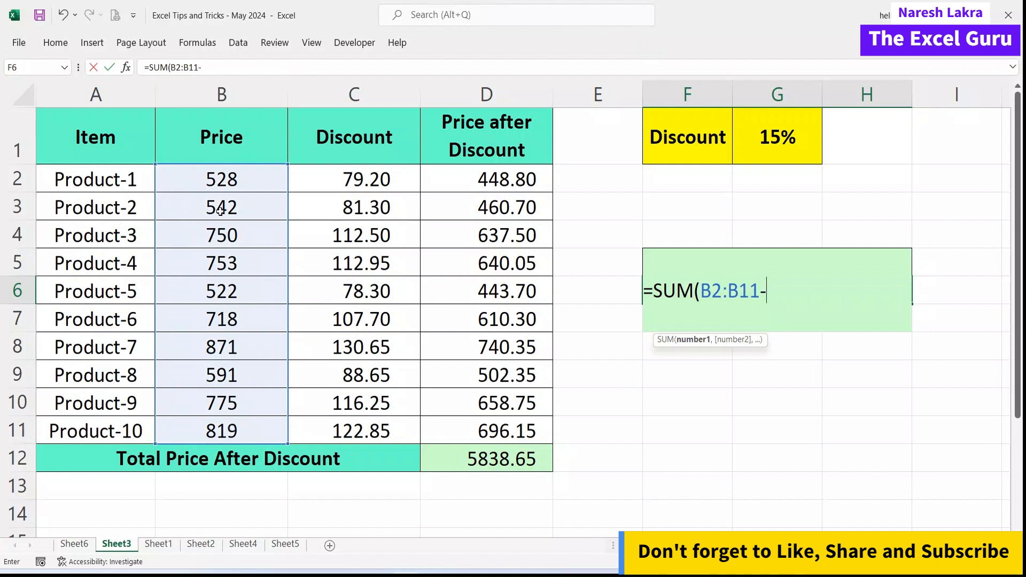
pyautogui.moveTo(219, 182); pyautogui.dragTo(227, 418)
pyautogui.write('*')
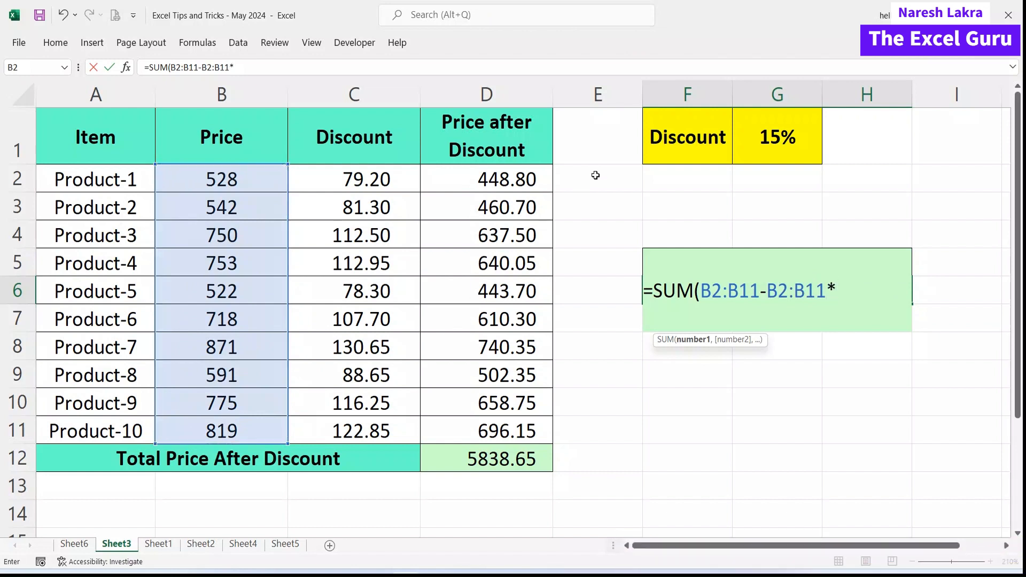
pyautogui.click(778, 140)
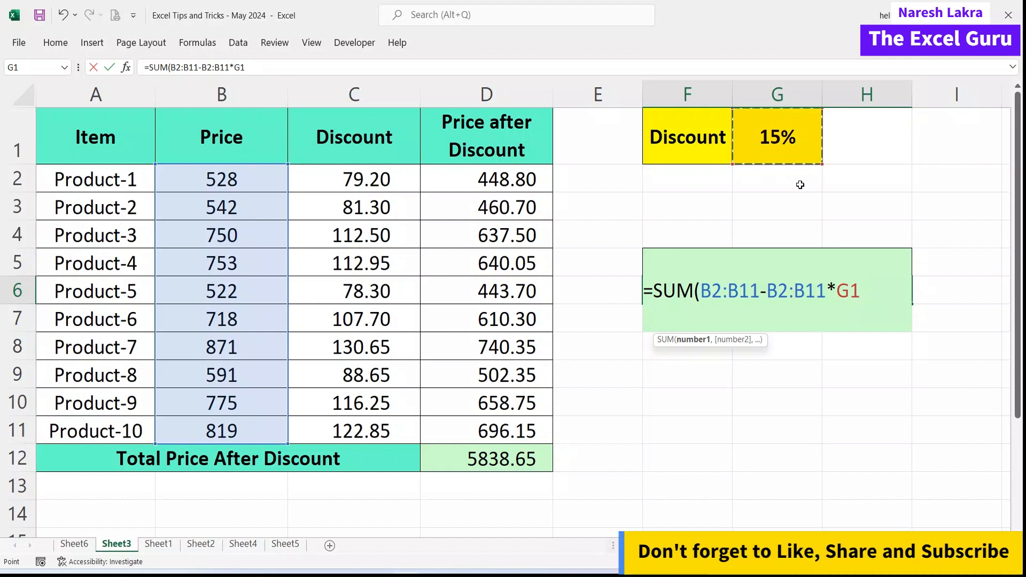
pyautogui.write(')')
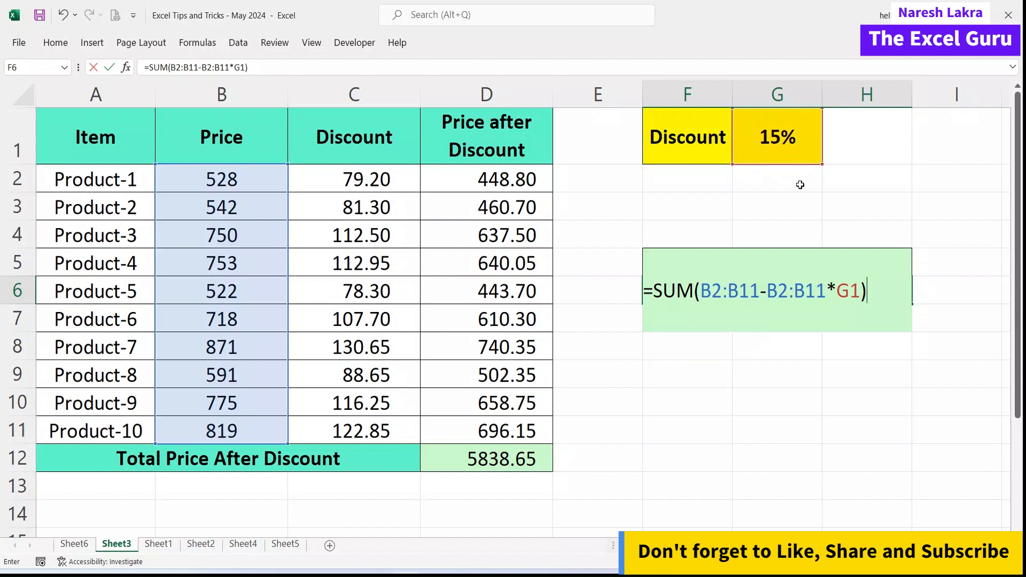
pyautogui.press('Return')
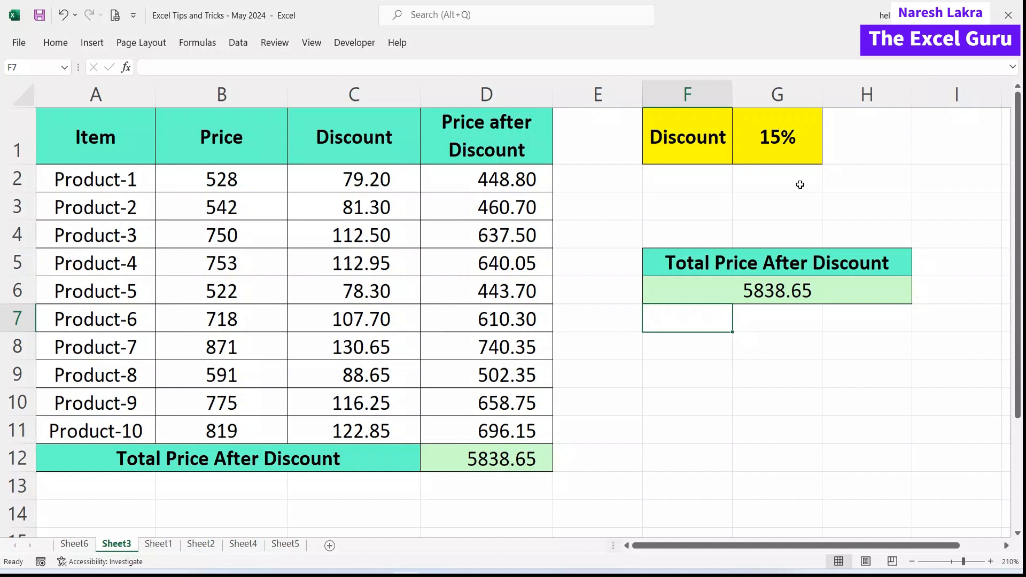
# Re-enter the F6 formula, compare it with helper columns C:D and D12, then switch to Sheet1.
pyautogui.doubleClick(796, 285)
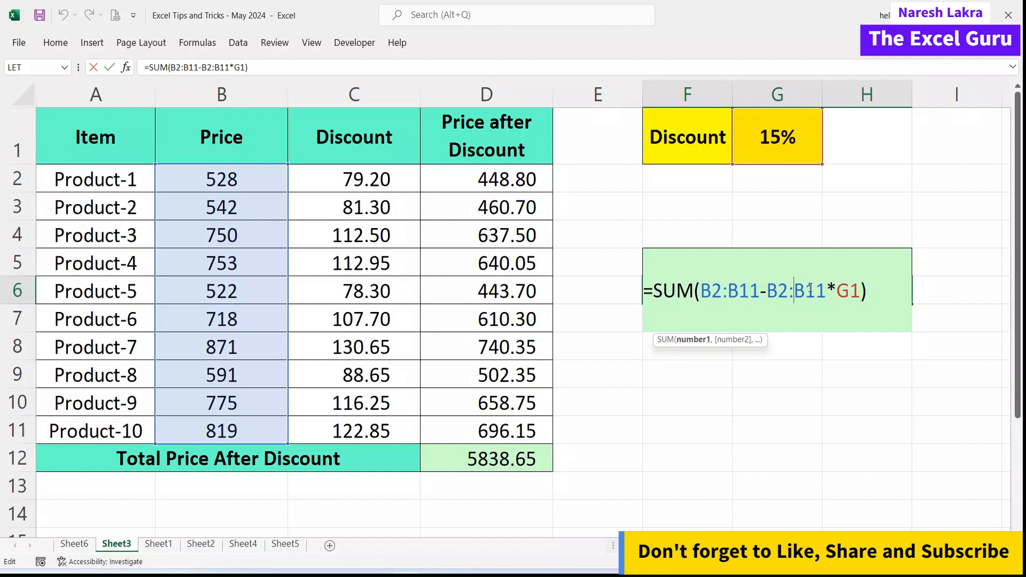
pyautogui.press('Return')
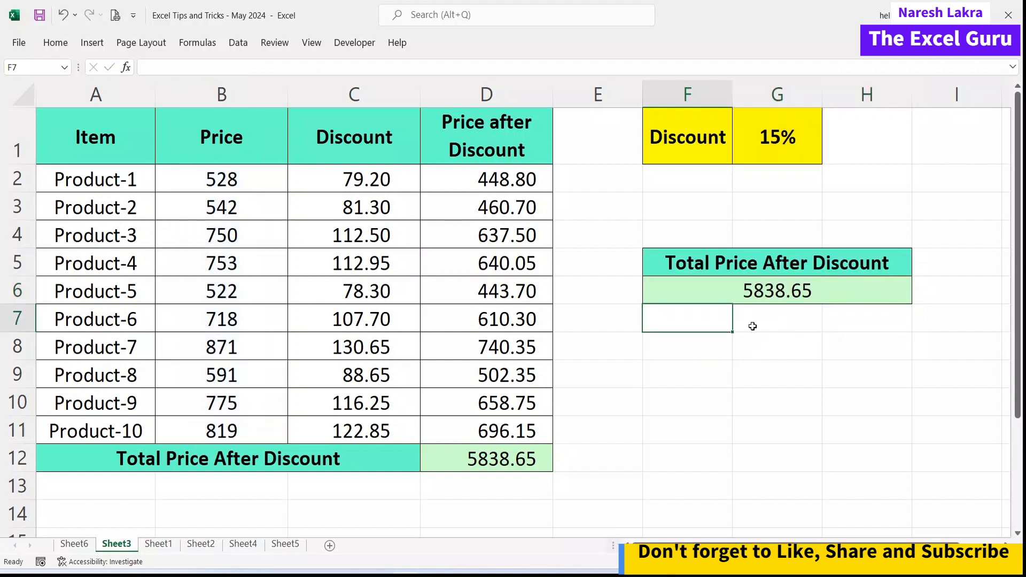
pyautogui.moveTo(371, 180); pyautogui.dragTo(371, 418)
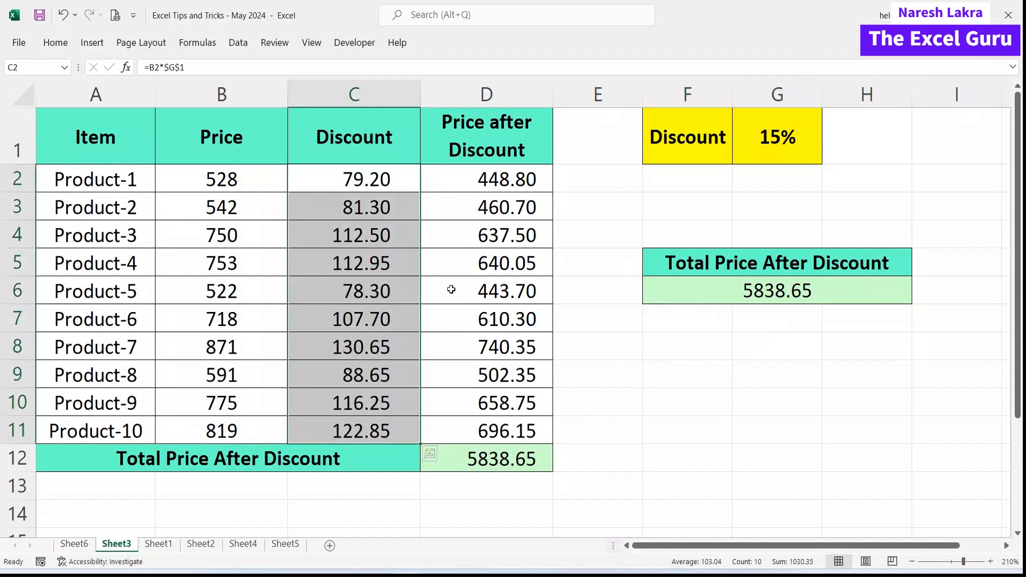
pyautogui.moveTo(456, 180); pyautogui.dragTo(496, 416)
pyautogui.click(496, 459)
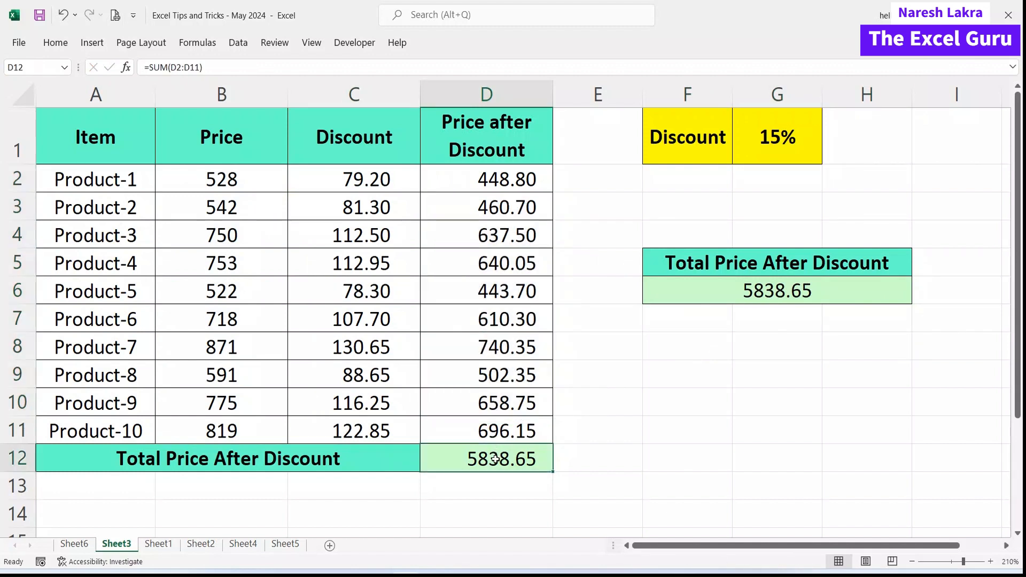
pyautogui.click(713, 282)
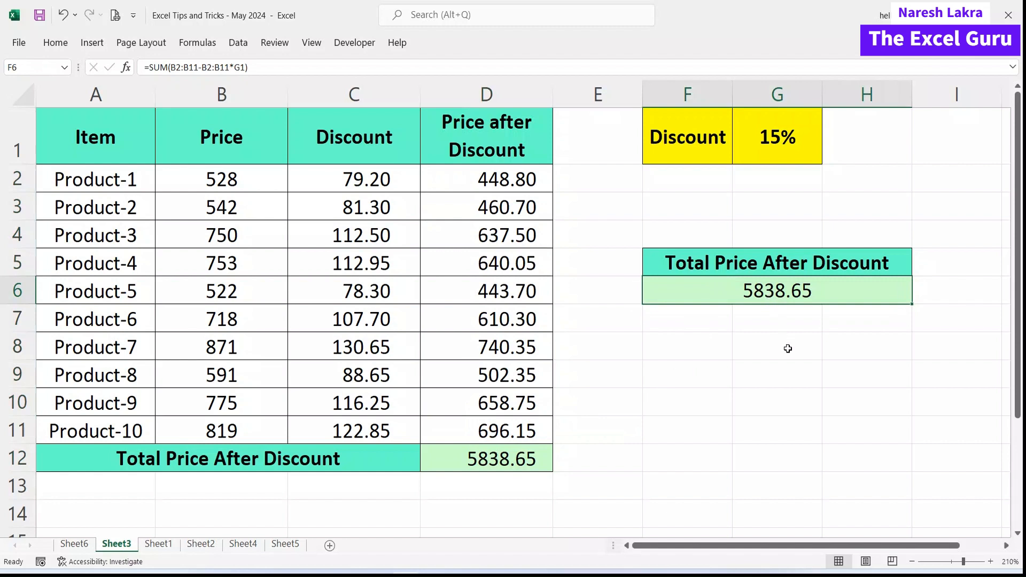
pyautogui.click(169, 545)
pyautogui.click(184, 469)
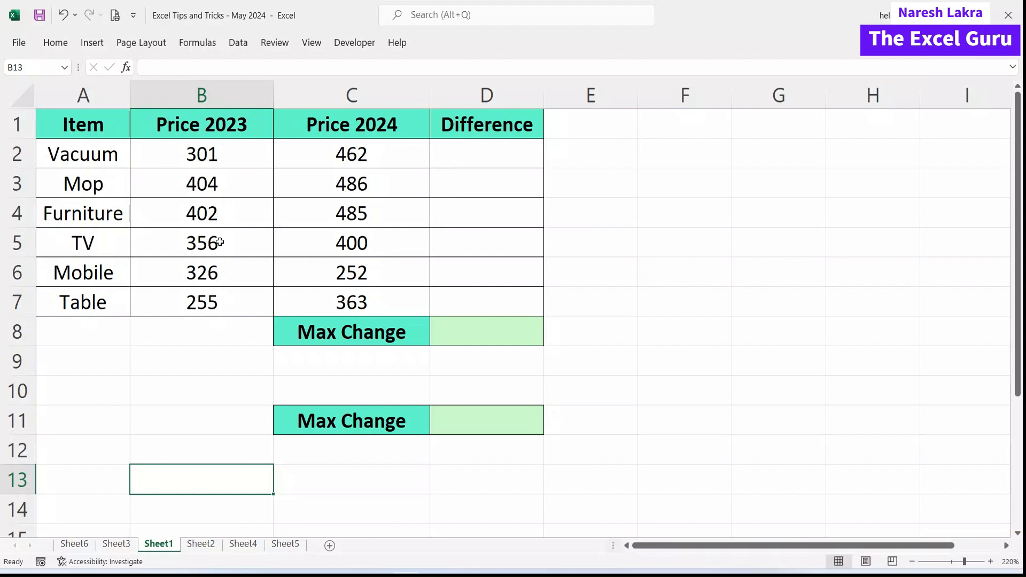
# Compare Mobile's 2023 and 2024 prices, then enter =C2-B2 in Difference cell D2.
pyautogui.click(270, 274)
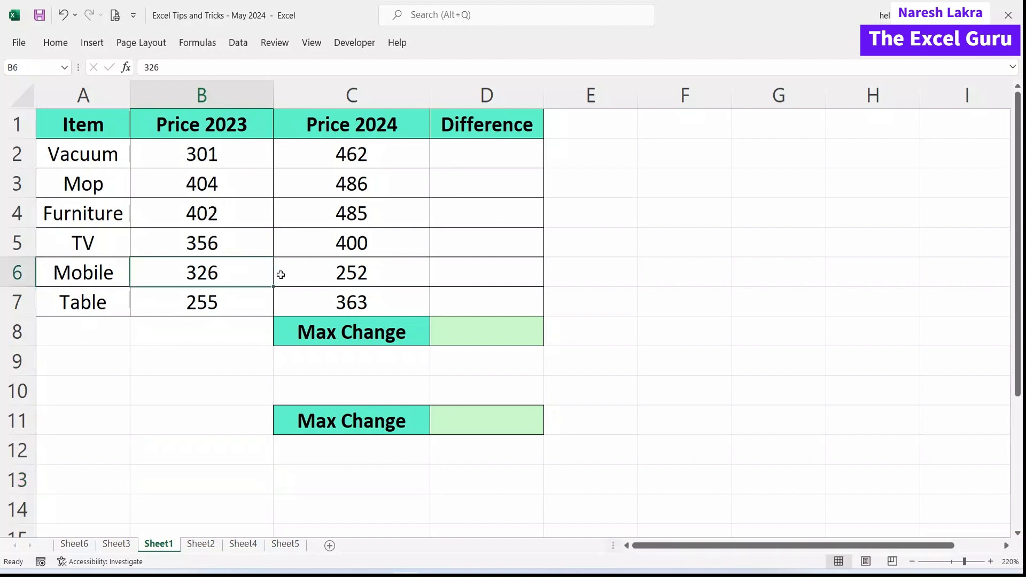
pyautogui.keyDown('shift'); pyautogui.click(324, 272); pyautogui.keyUp('shift')
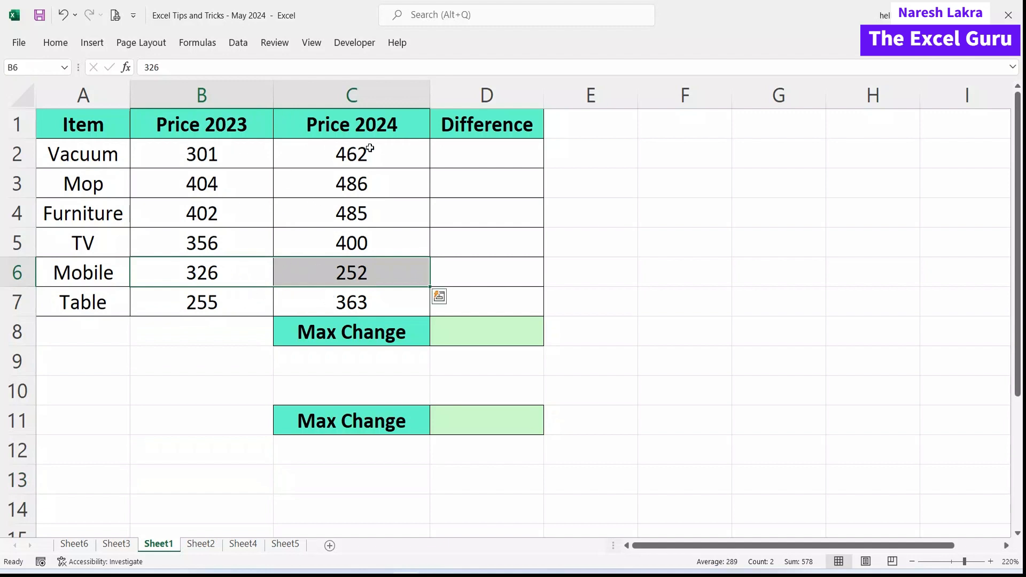
pyautogui.click(446, 162)
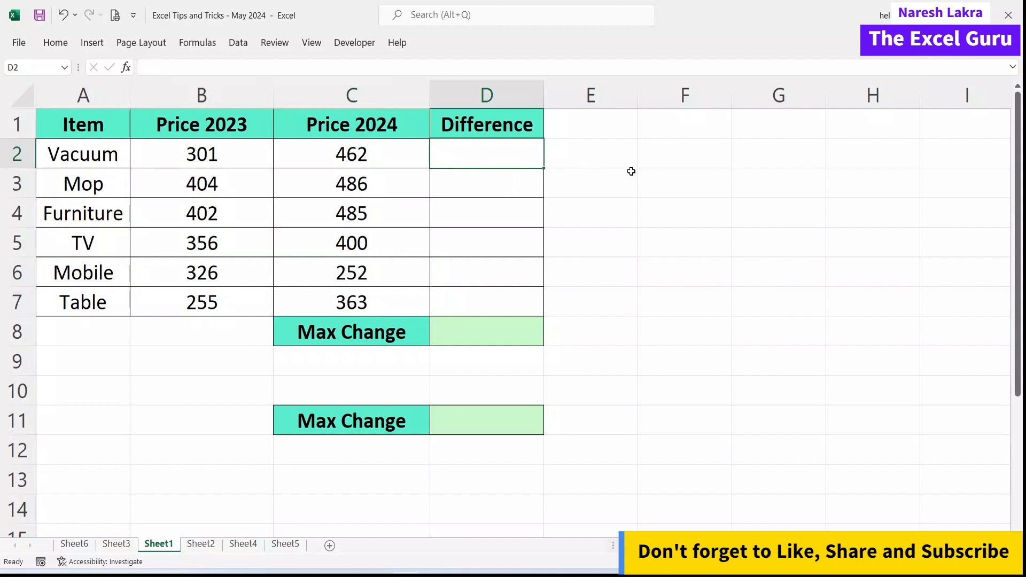
pyautogui.write('=')
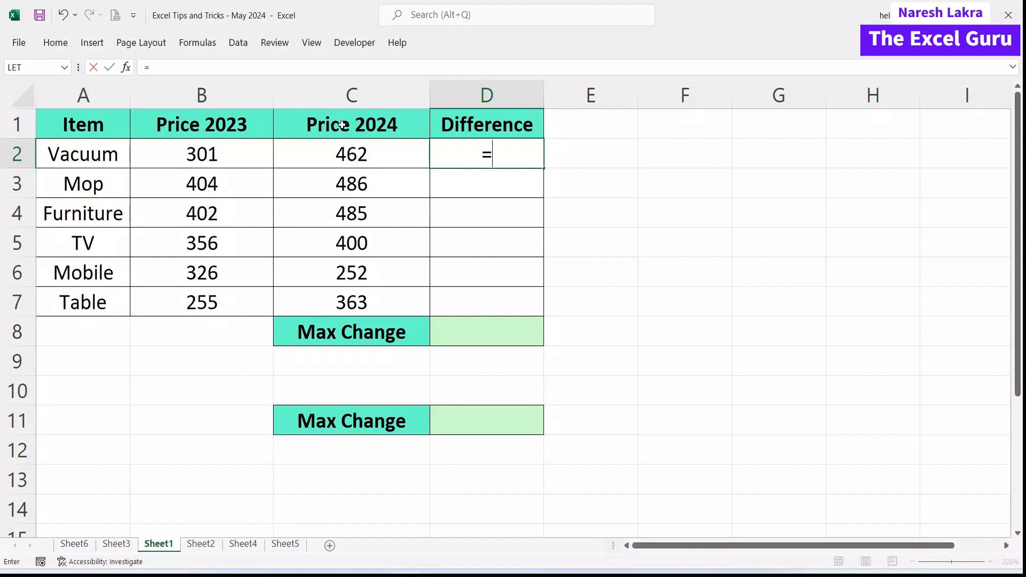
pyautogui.click(315, 156)
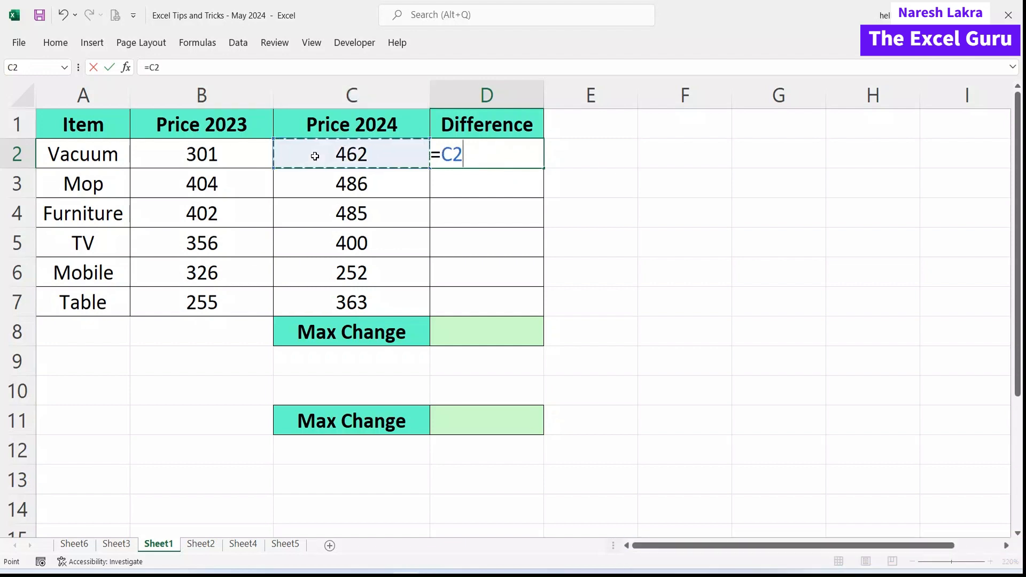
pyautogui.write('-')
pyautogui.click(260, 155)
pyautogui.press('Return')
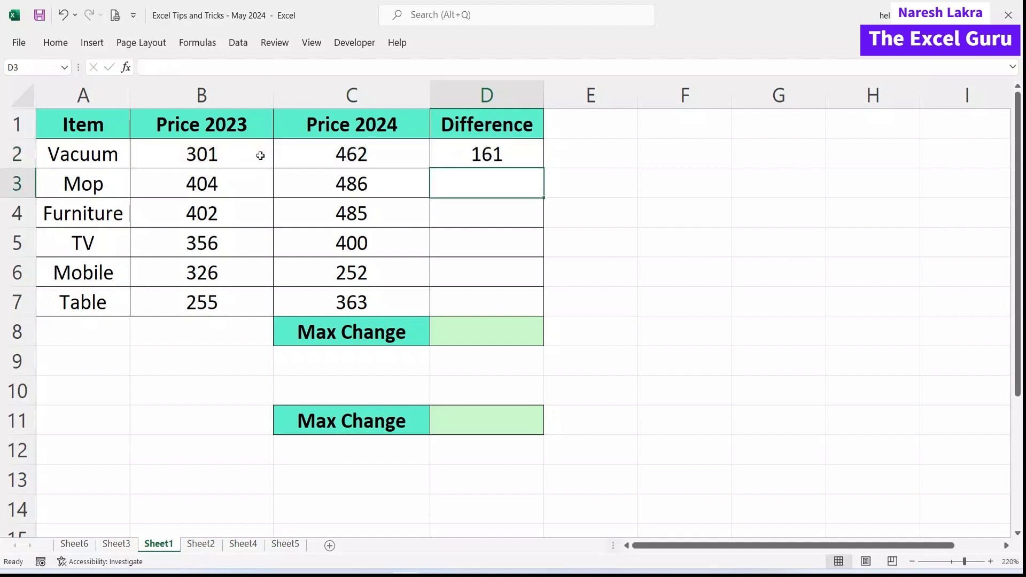
# Fill the difference formula down to D7 (161, 82, 83, 44, -74, 108) and begin =max in D8.
pyautogui.click(526, 164)
pyautogui.moveTo(544, 168); pyautogui.dragTo(491, 293)
pyautogui.click(489, 331)
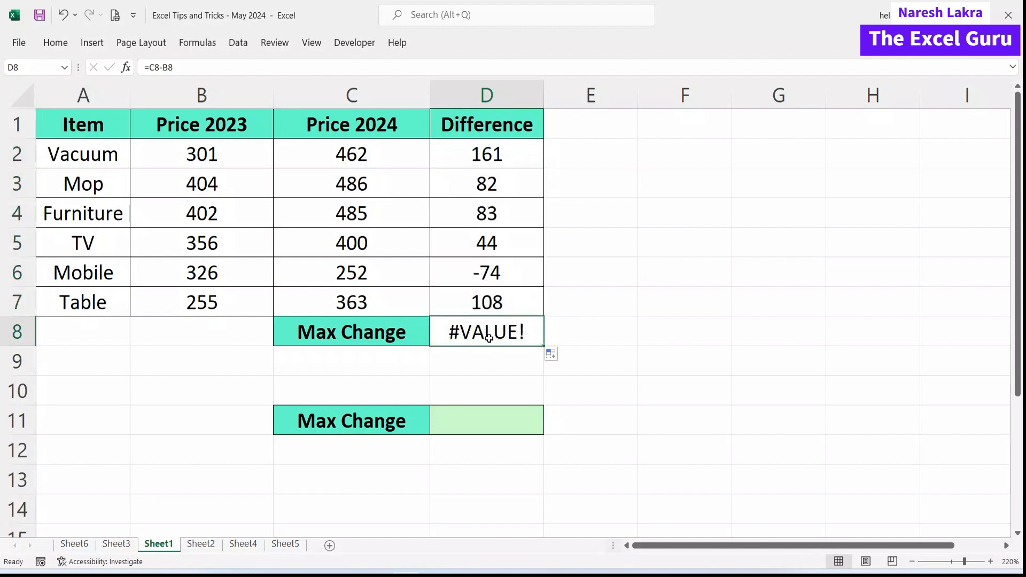
pyautogui.write('=')
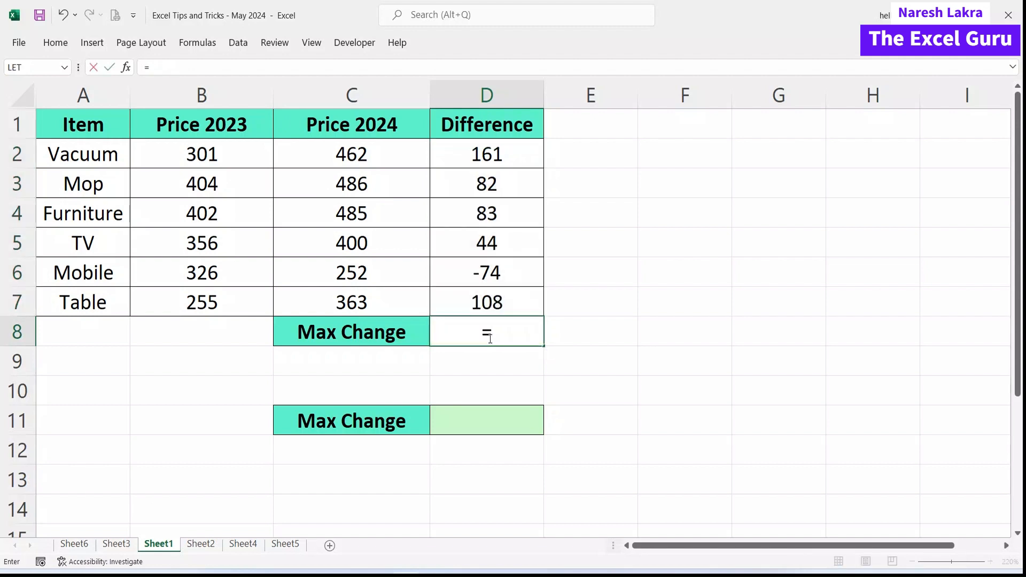
pyautogui.write('max')
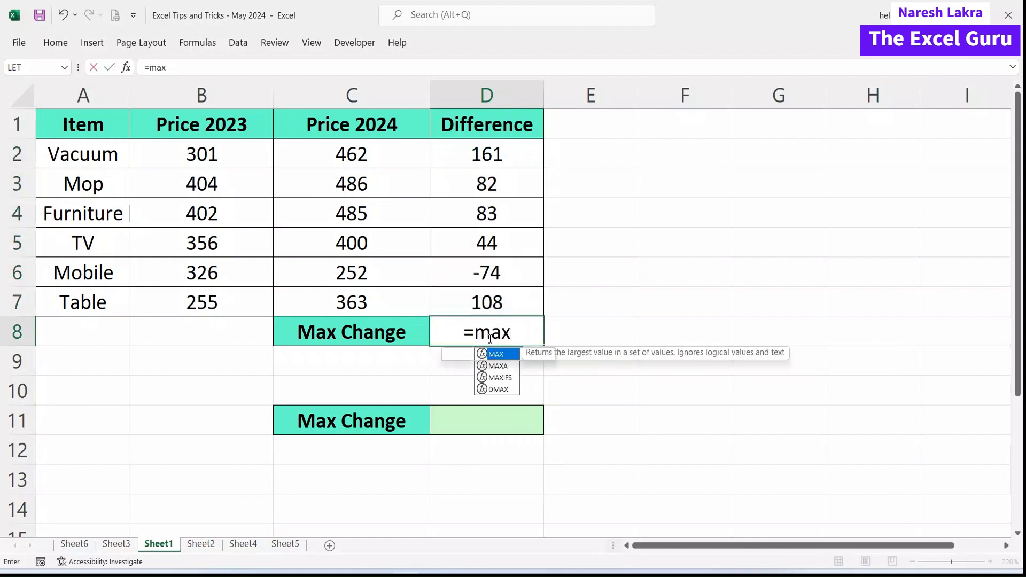
# Complete =MAX(D2:D7) in D8 so it returns 161.
pyautogui.press('Tab')
pyautogui.moveTo(497, 160); pyautogui.dragTo(500, 296)
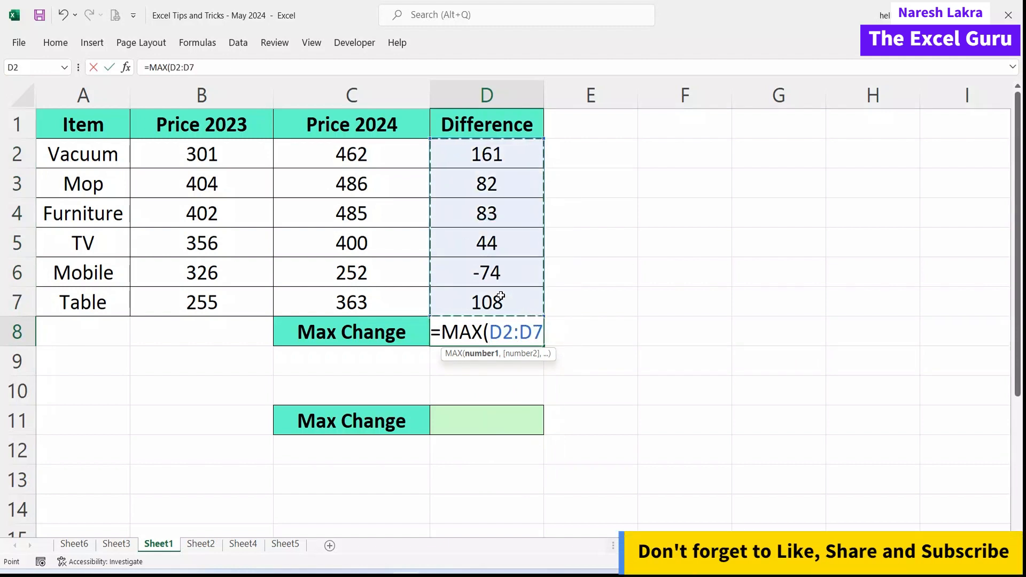
pyautogui.write(')')
pyautogui.press('Return')
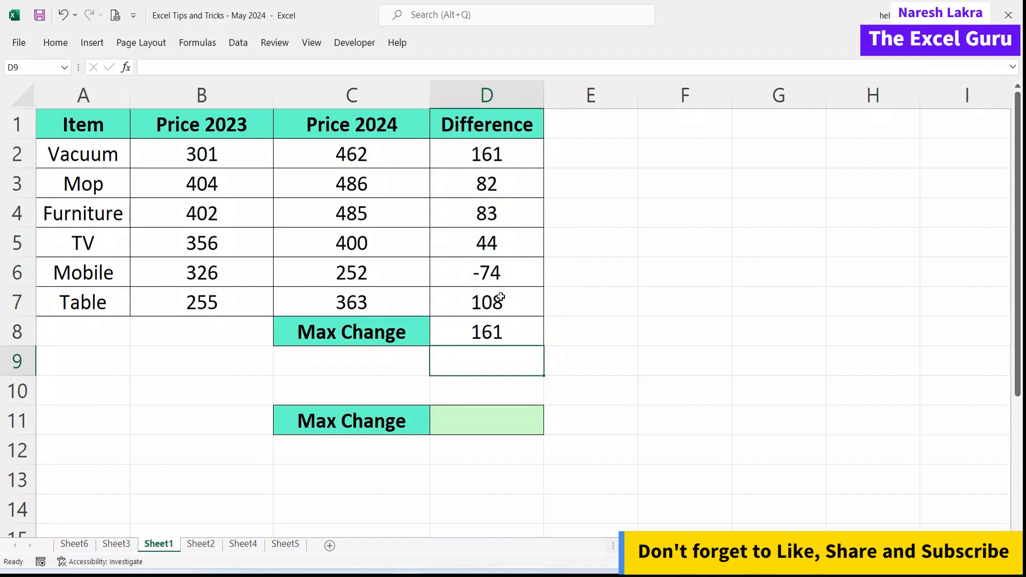
# Review the D8 and D2 formulas and select the helper Difference values D2:D7.
pyautogui.click(497, 332)
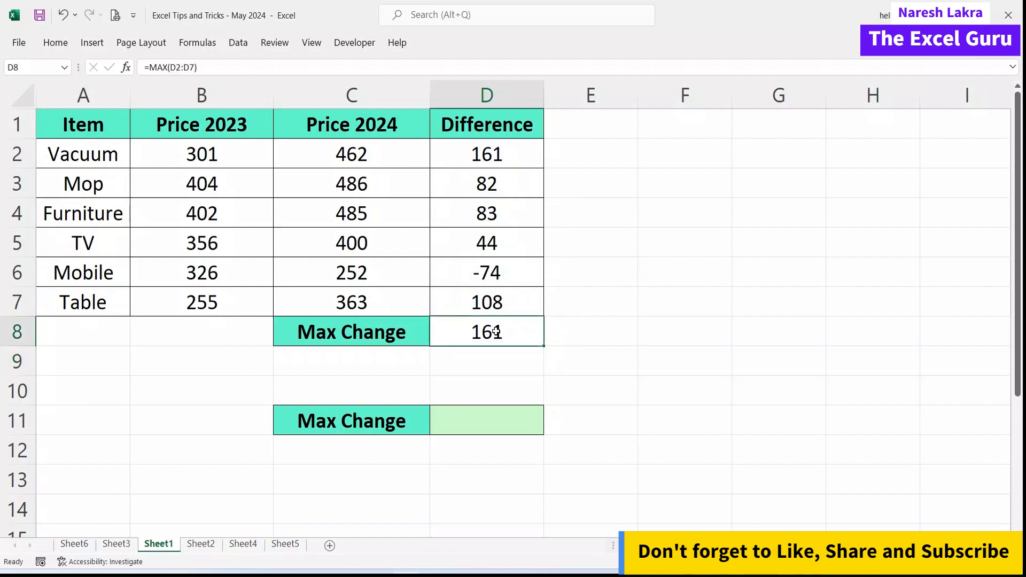
pyautogui.click(487, 155)
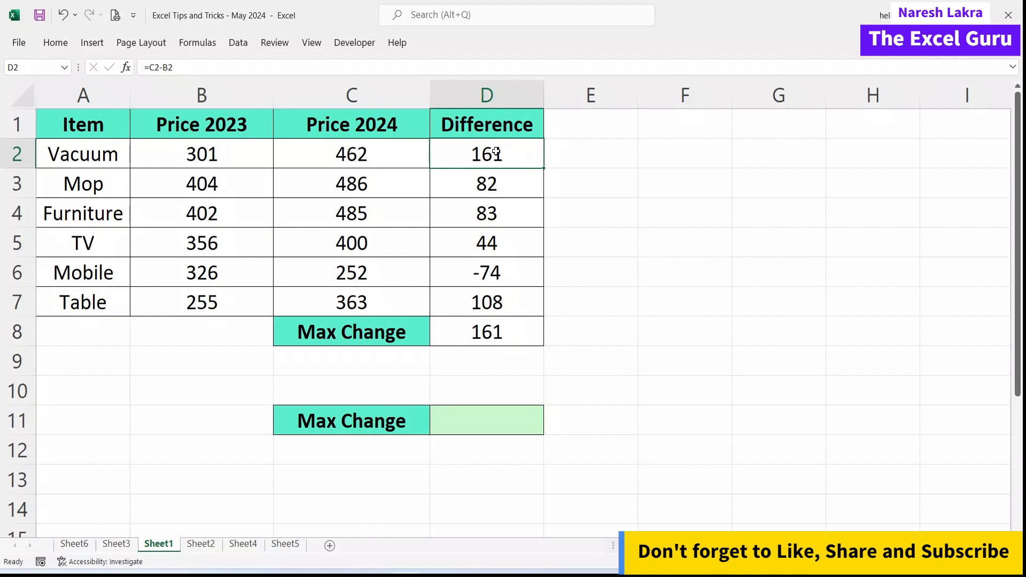
pyautogui.click(492, 325)
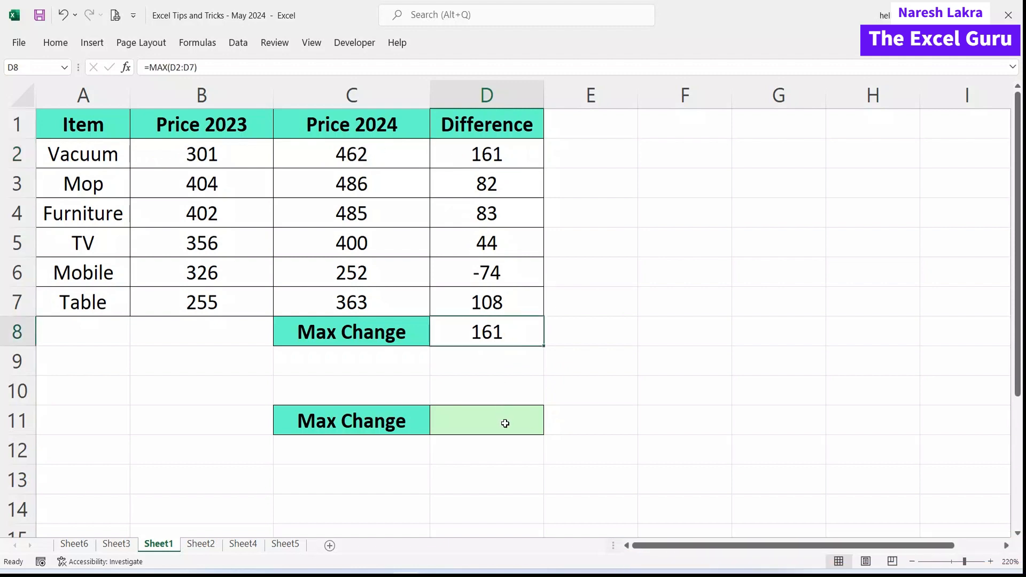
pyautogui.moveTo(492, 158); pyautogui.dragTo(501, 305)
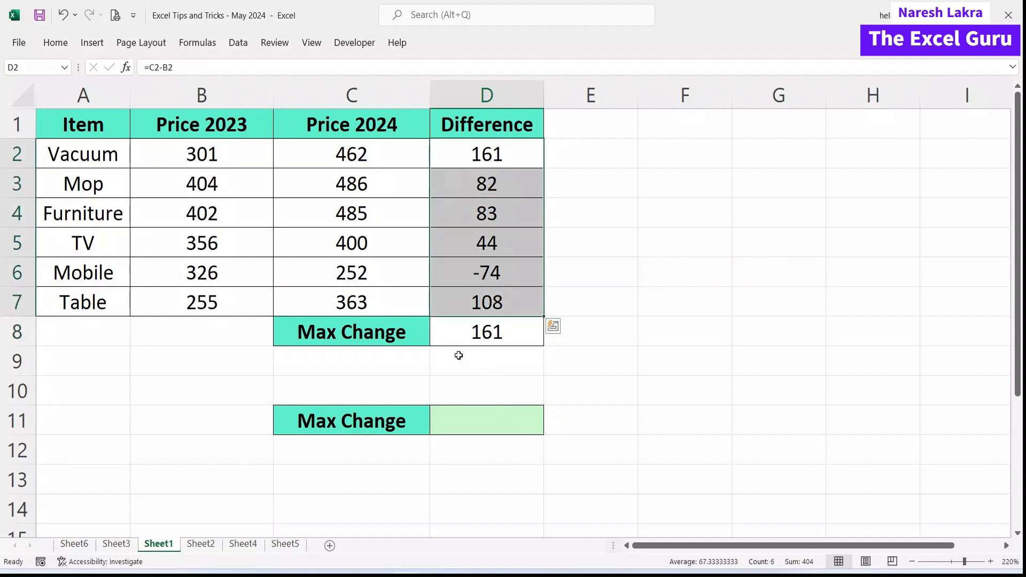
# Enter =MAX(C2:C7-B2:B7) in green cell D11 to get 161 without the helper column.
pyautogui.click(480, 424)
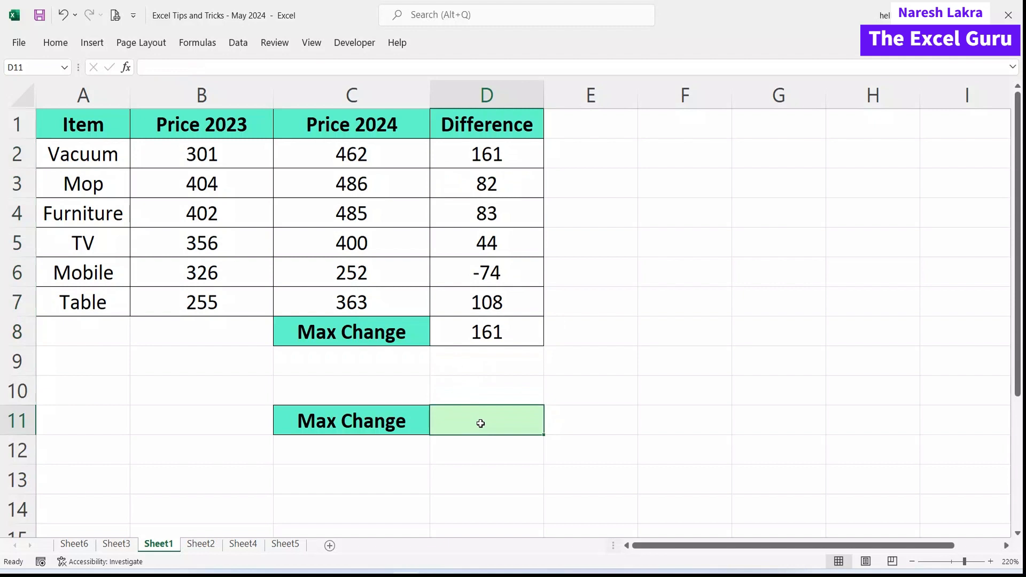
pyautogui.write('=')
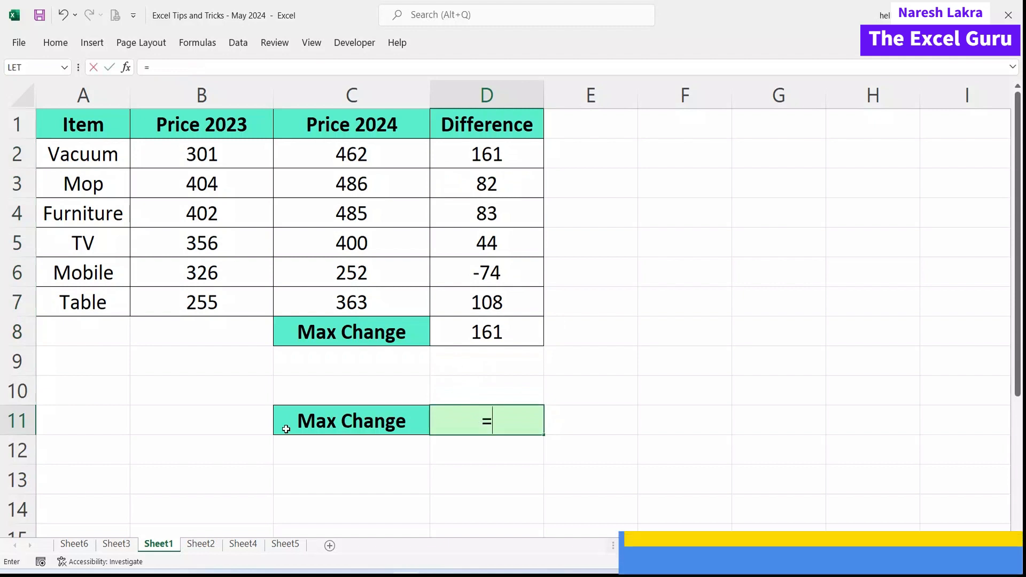
pyautogui.write('max')
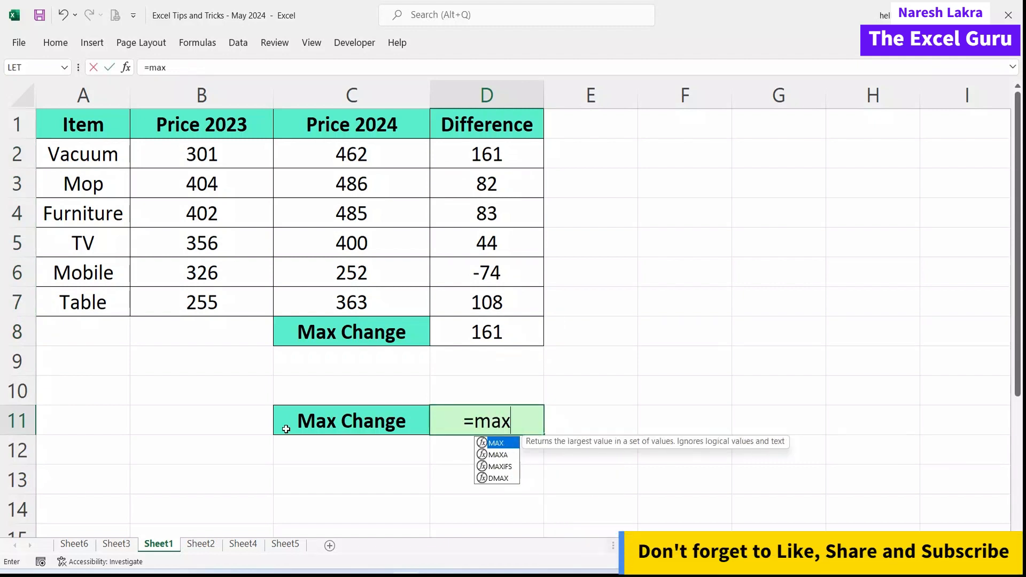
pyautogui.press('Tab')
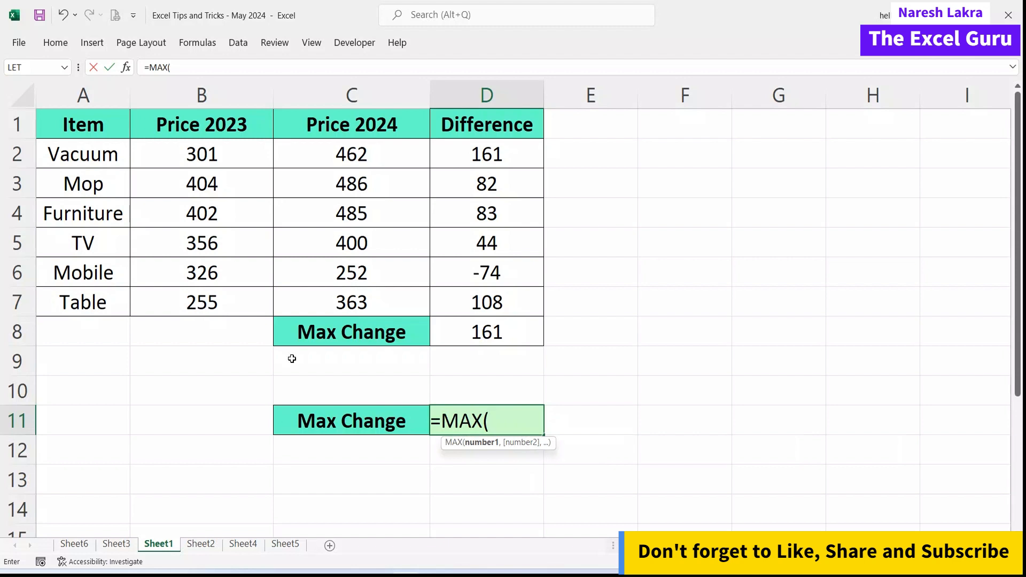
pyautogui.moveTo(326, 214); pyautogui.dragTo(327, 293)
pyautogui.write('-')
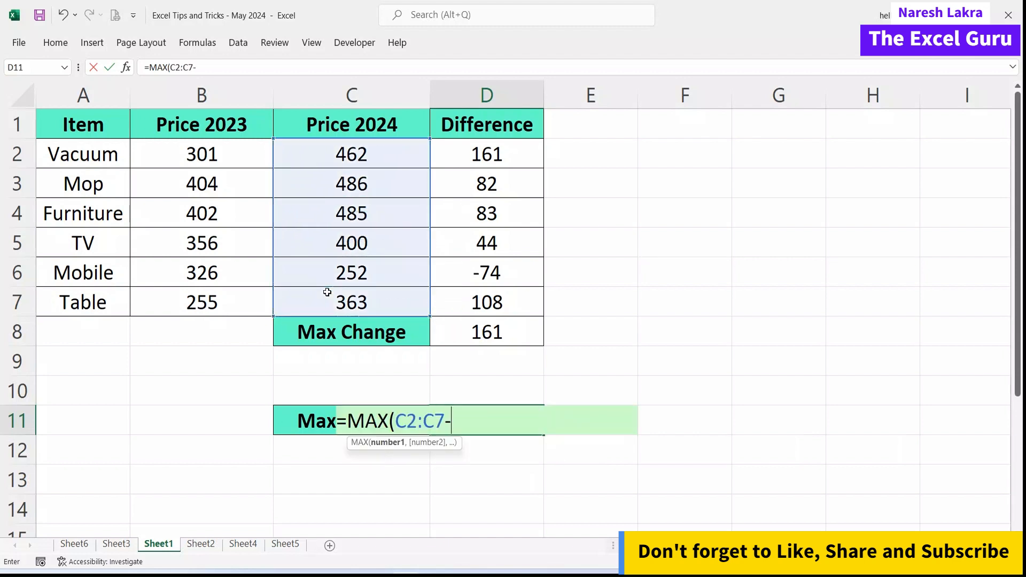
pyautogui.moveTo(217, 156); pyautogui.dragTo(215, 292)
pyautogui.write(')')
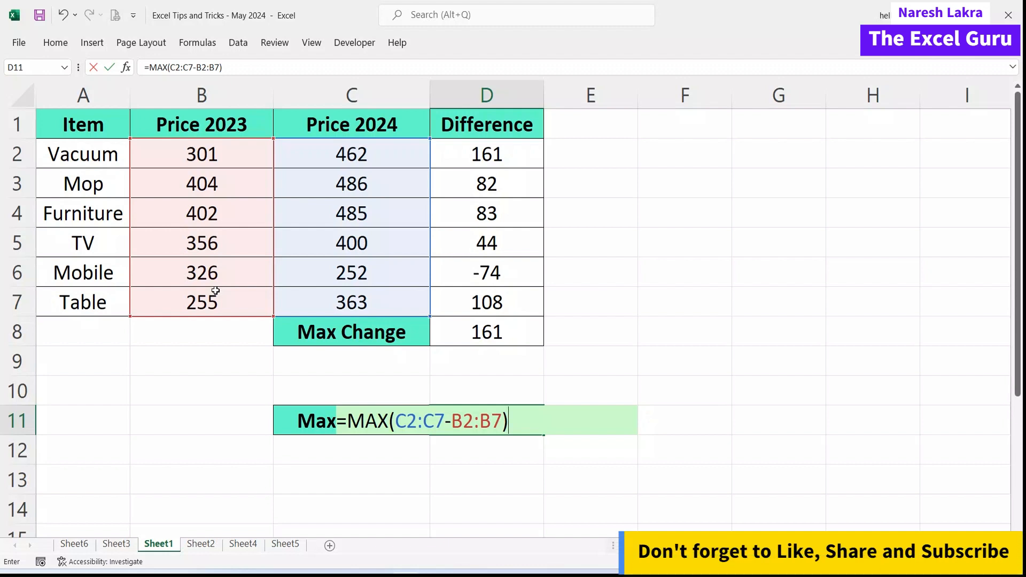
pyautogui.press('Return')
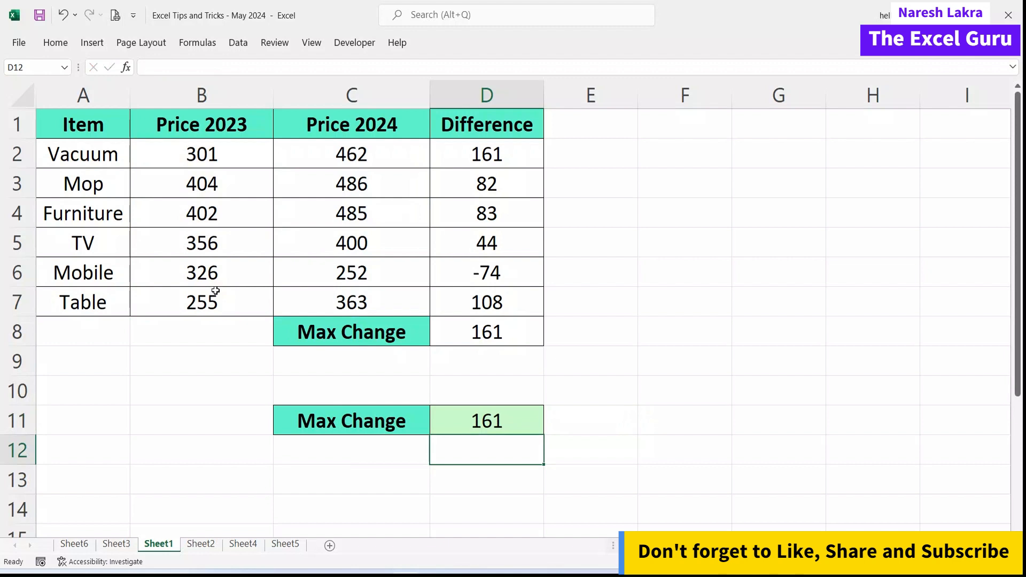
pyautogui.click(514, 426)
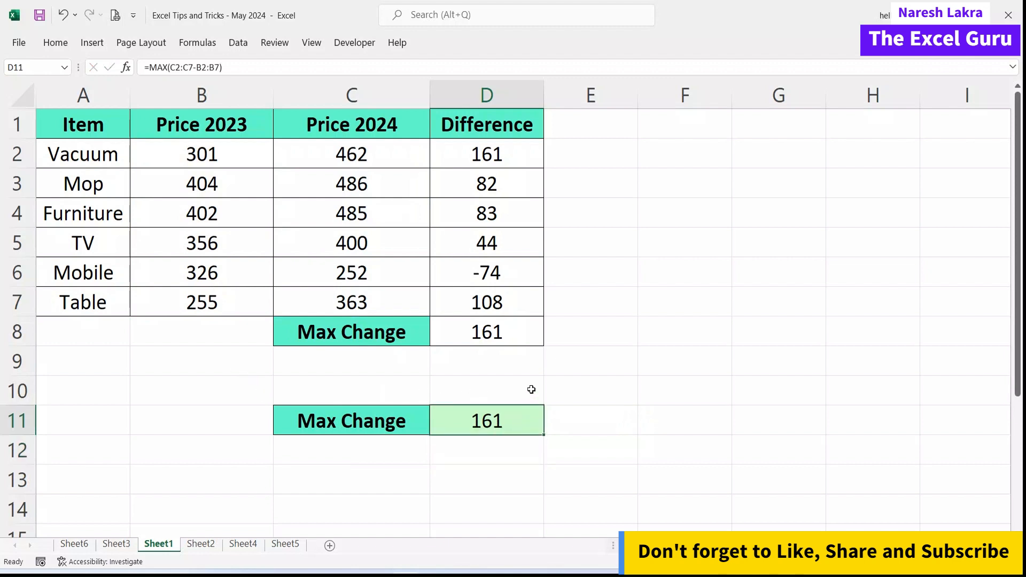
pyautogui.moveTo(484, 149); pyautogui.dragTo(492, 305)
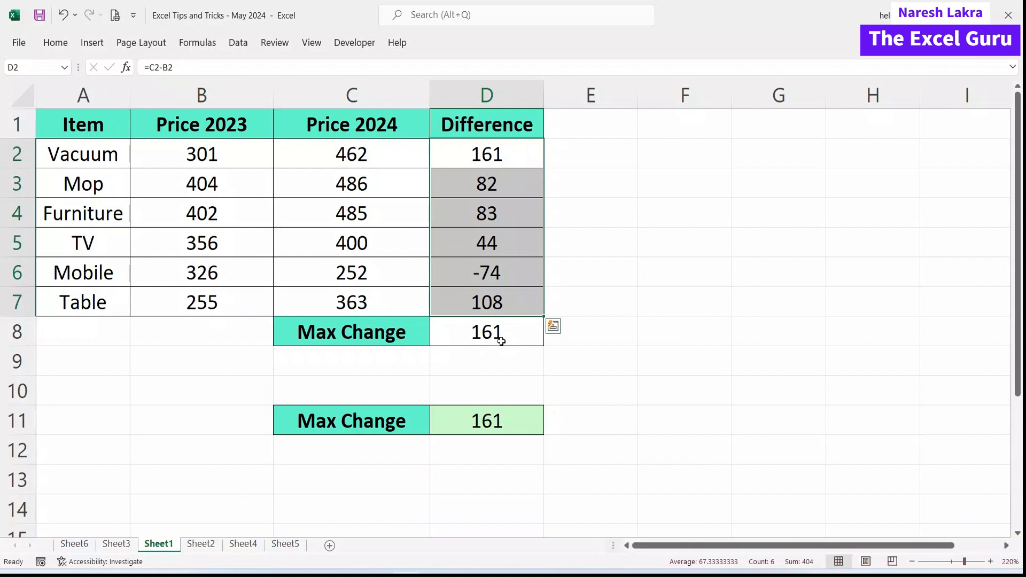
pyautogui.click(501, 341)
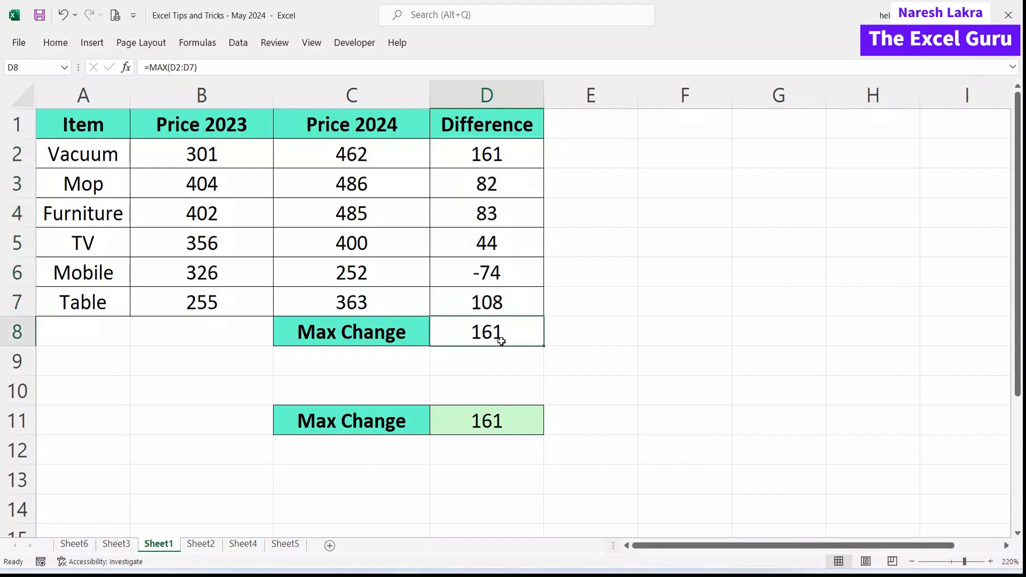
pyautogui.click(506, 421)
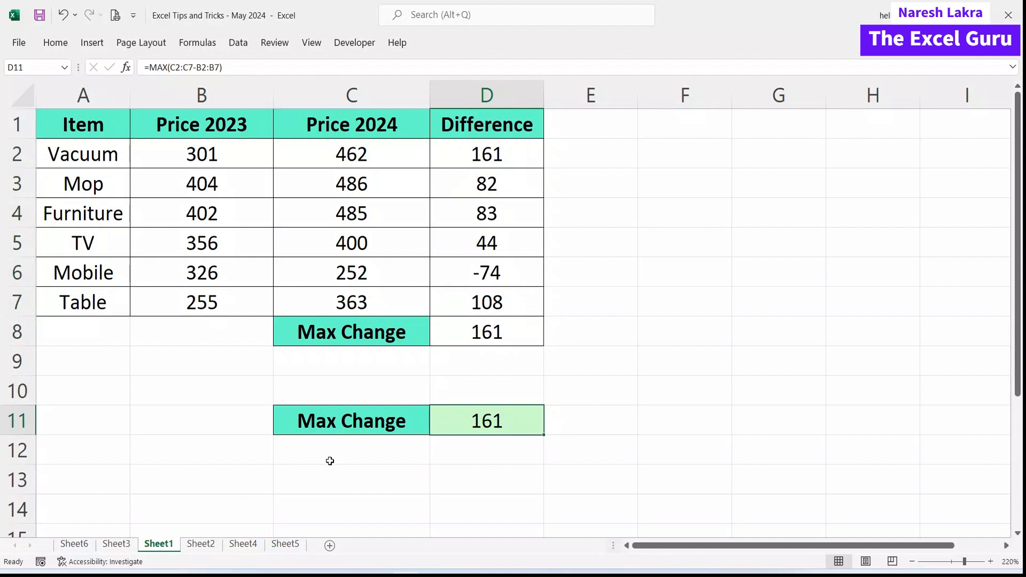
pyautogui.click(202, 546)
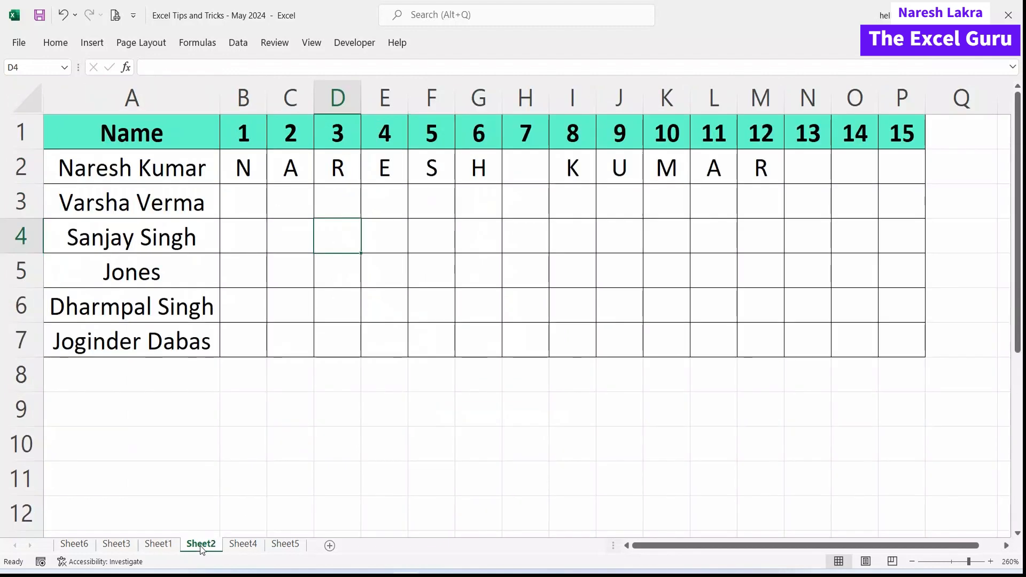
pyautogui.click(226, 449)
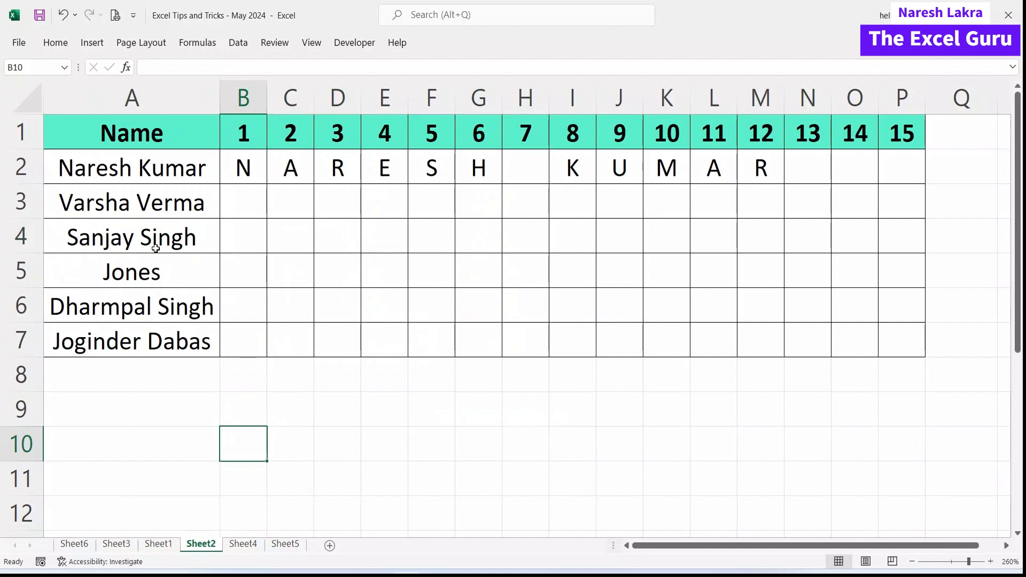
pyautogui.click(159, 170)
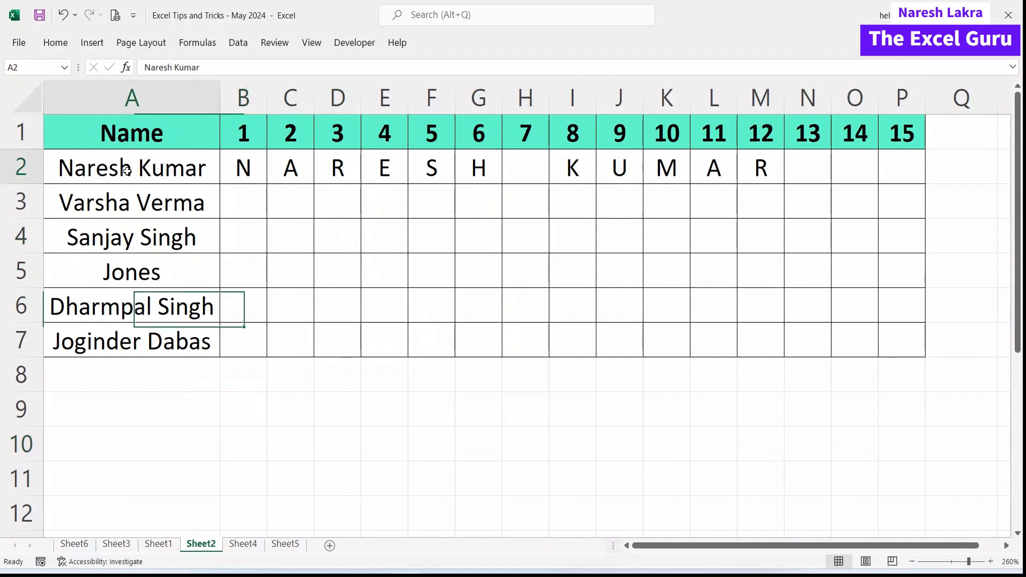
pyautogui.moveTo(243, 172); pyautogui.dragTo(901, 170)
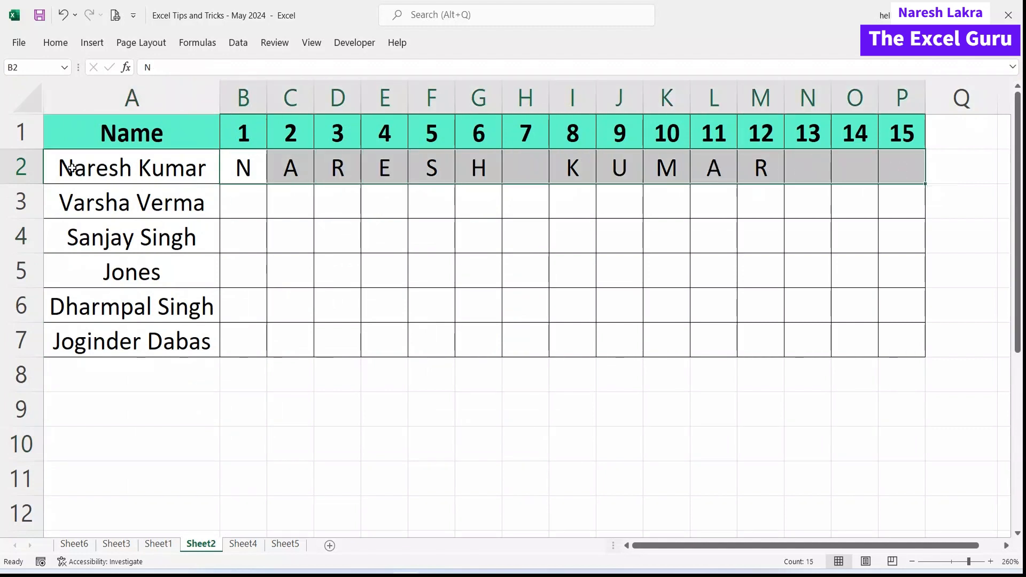
pyautogui.click(79, 170)
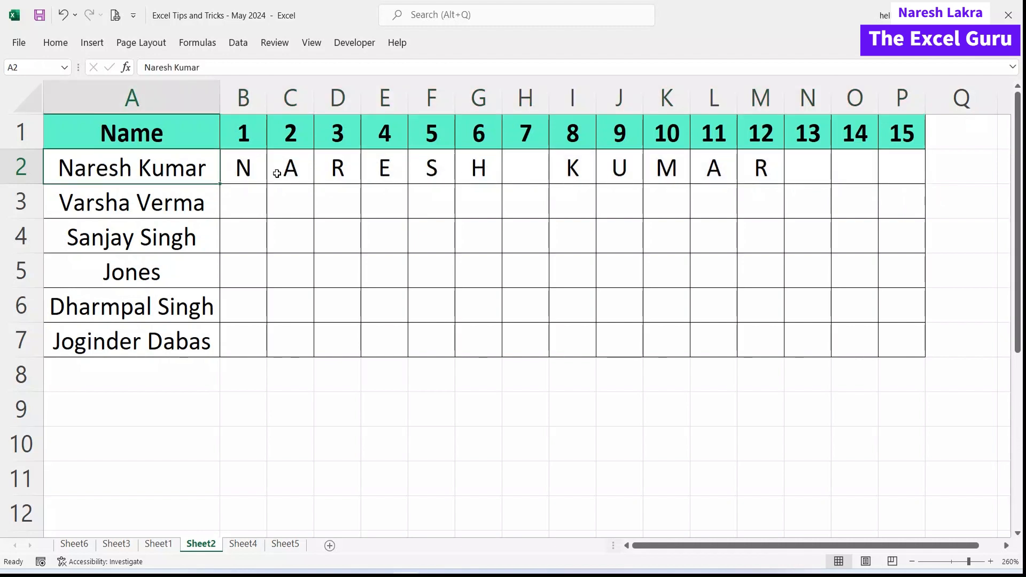
pyautogui.moveTo(572, 166); pyautogui.dragTo(754, 167)
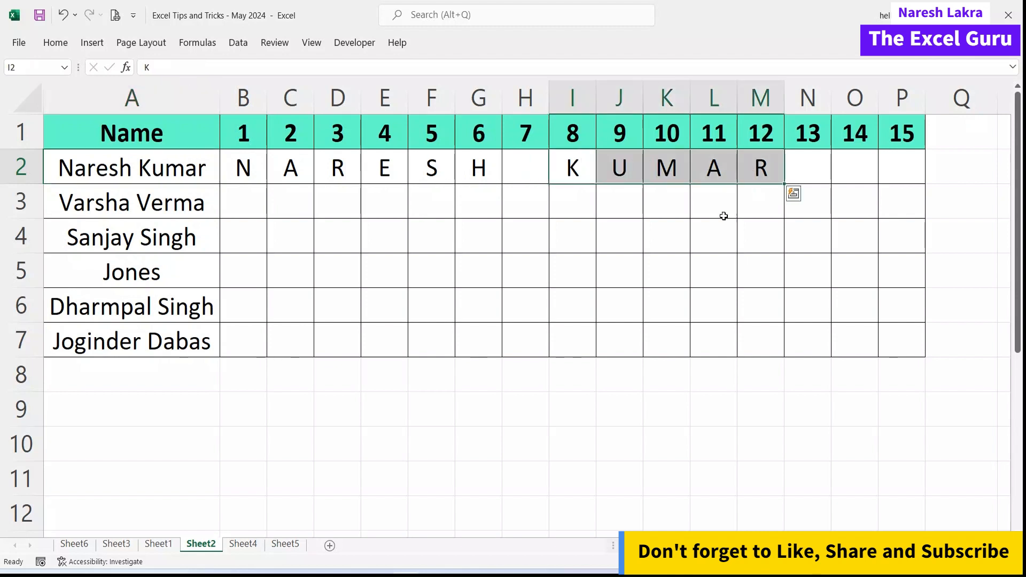
pyautogui.click(536, 307)
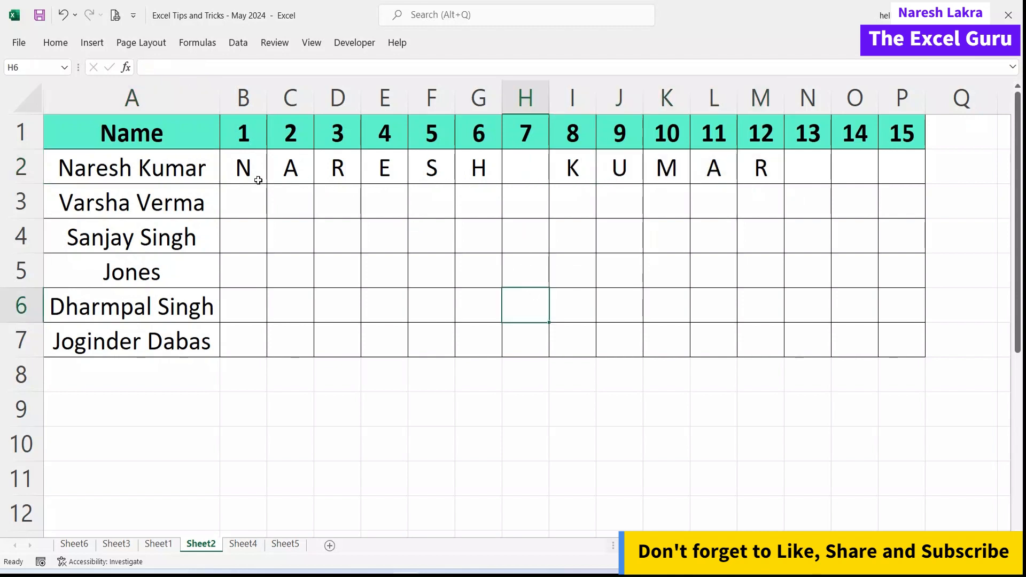
pyautogui.moveTo(150, 176); pyautogui.dragTo(158, 342)
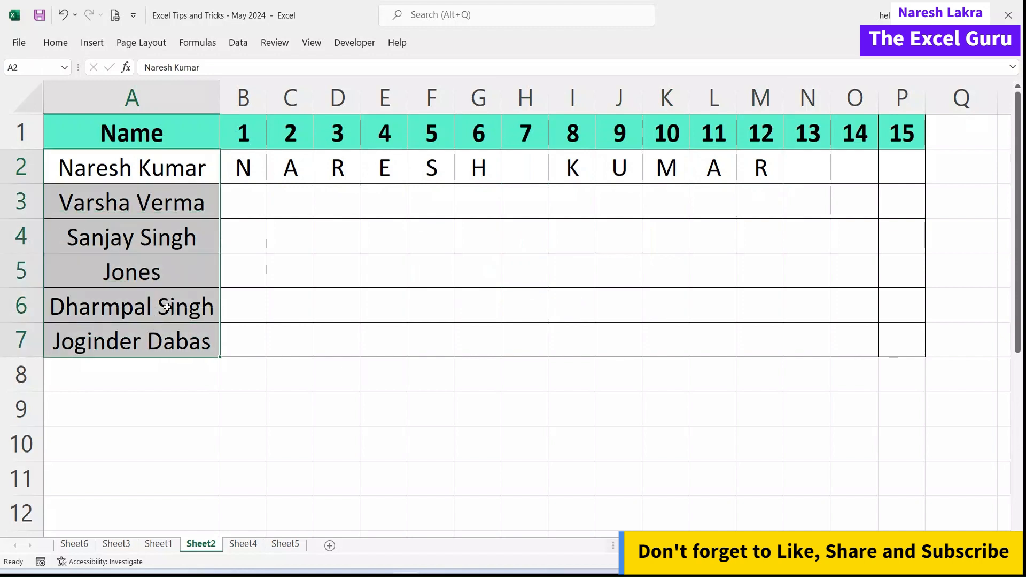
pyautogui.moveTo(266, 162); pyautogui.dragTo(742, 170)
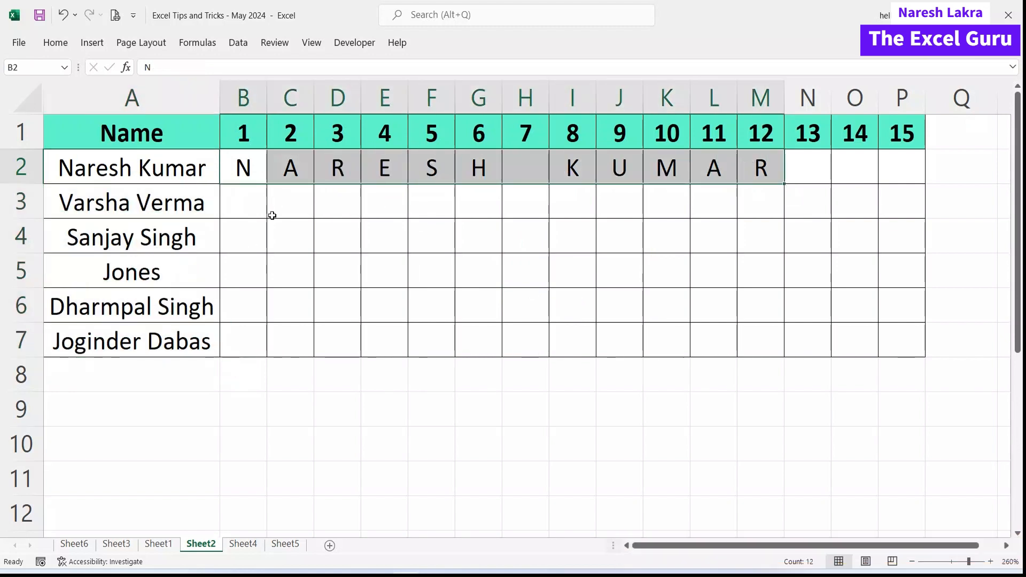
pyautogui.click(243, 210)
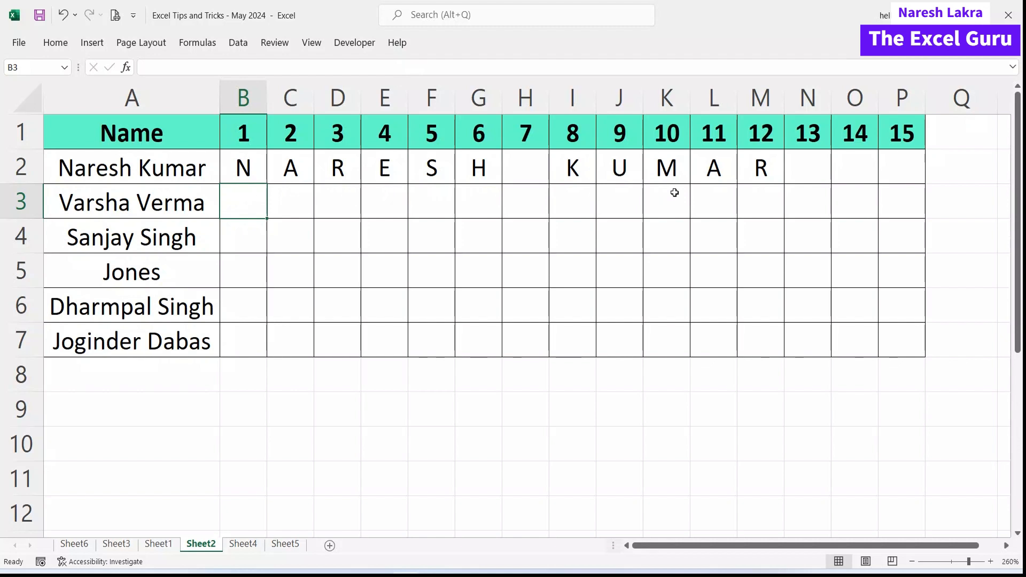
# Start =UPPER(MID($A3, in B3 in the expanded formula bar, locking the name reference to column A.
pyautogui.write('=upp')
pyautogui.press('Tab')
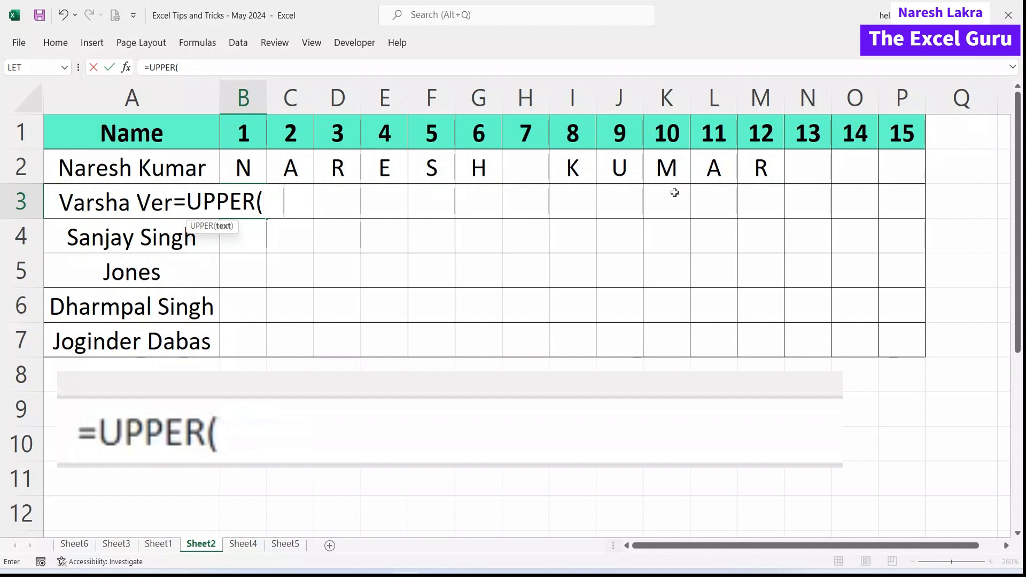
pyautogui.write('mid')
pyautogui.press('Tab')
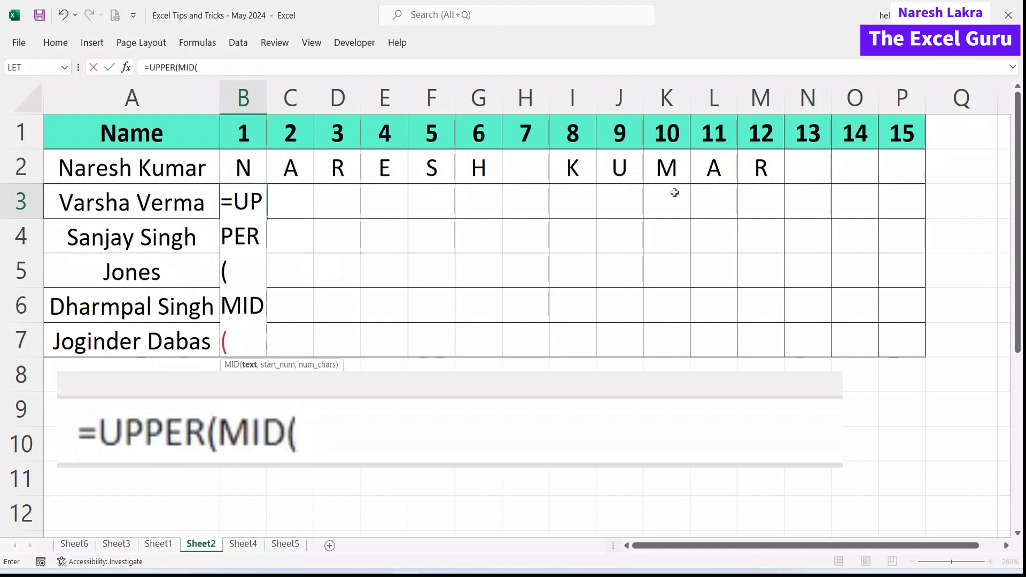
pyautogui.click(1012, 67)
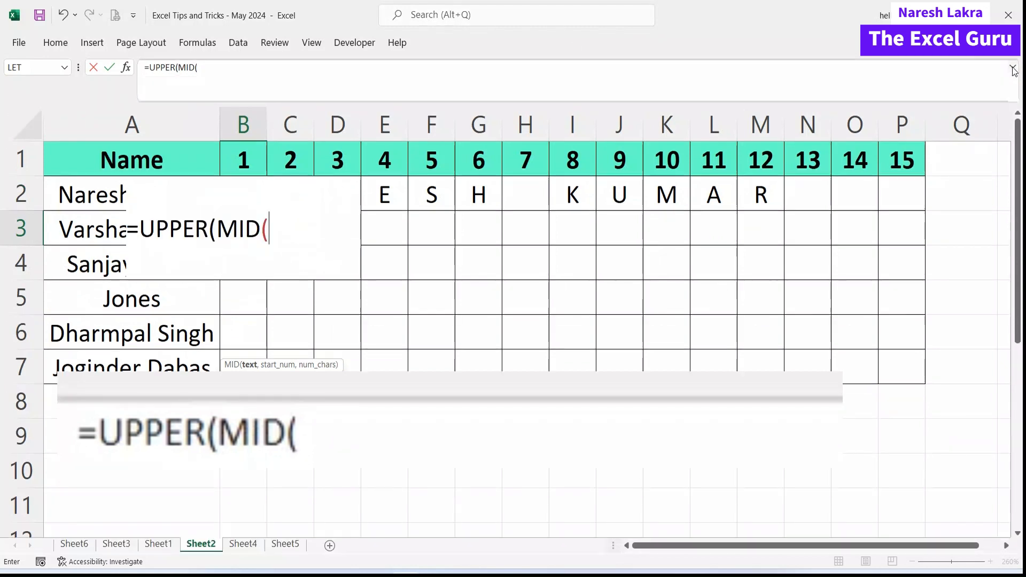
pyautogui.click(205, 75)
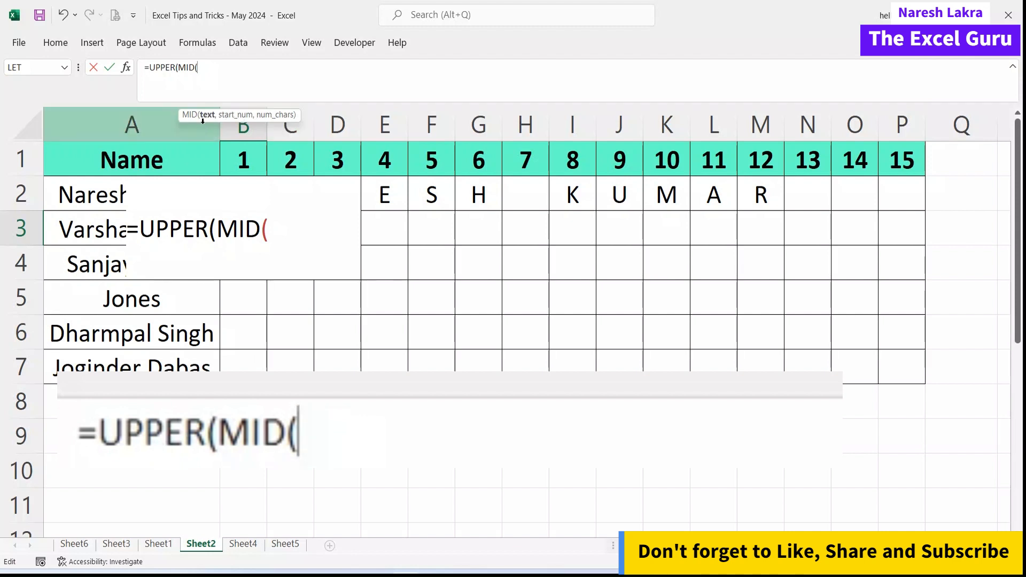
pyautogui.click(64, 231)
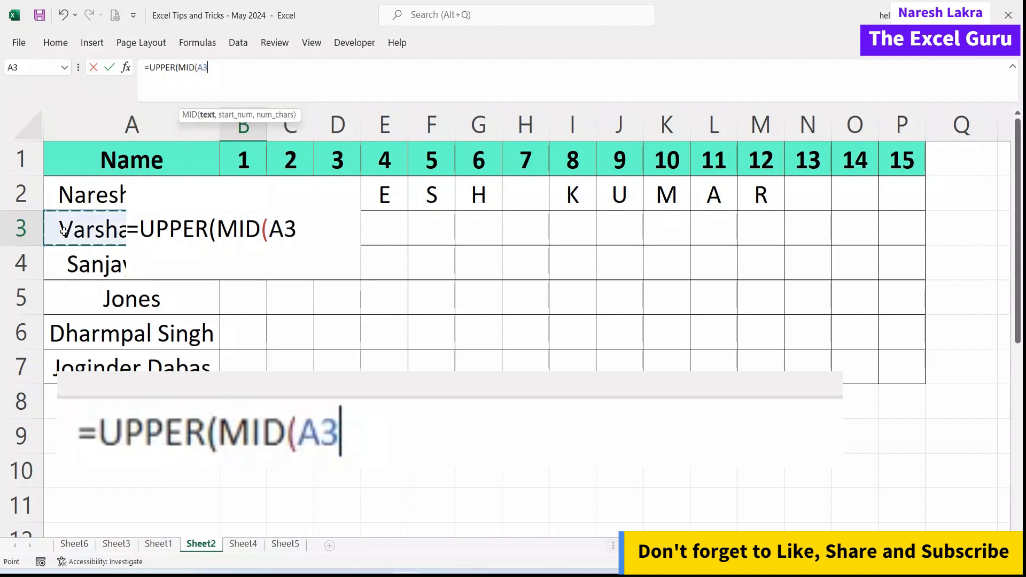
pyautogui.press('F4')
pyautogui.press('F4')
pyautogui.press('F4')
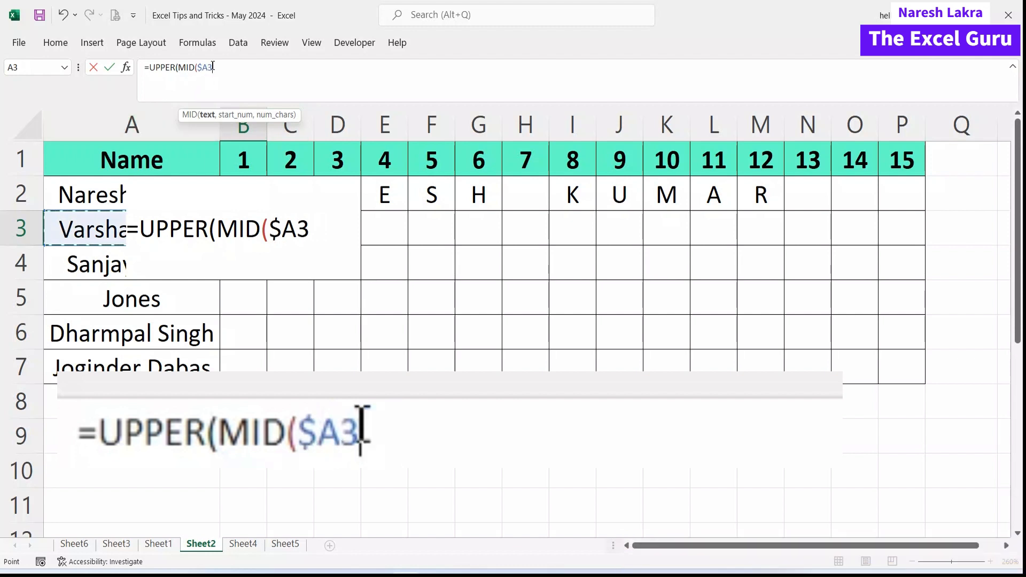
pyautogui.write(',')
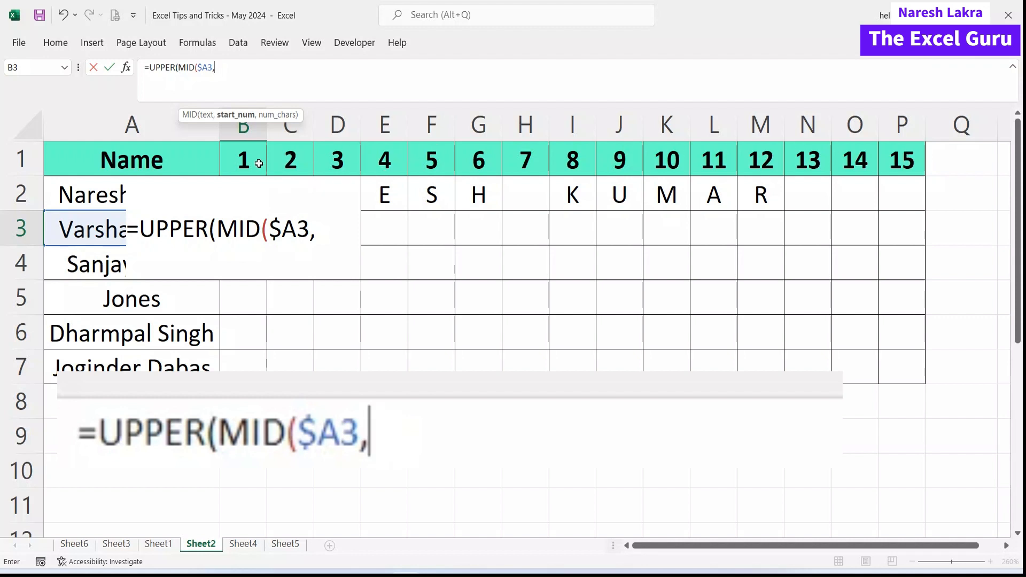
# Finish B3 as =UPPER(MID($A3,B$1,1)) so it shows V.
pyautogui.click(247, 159)
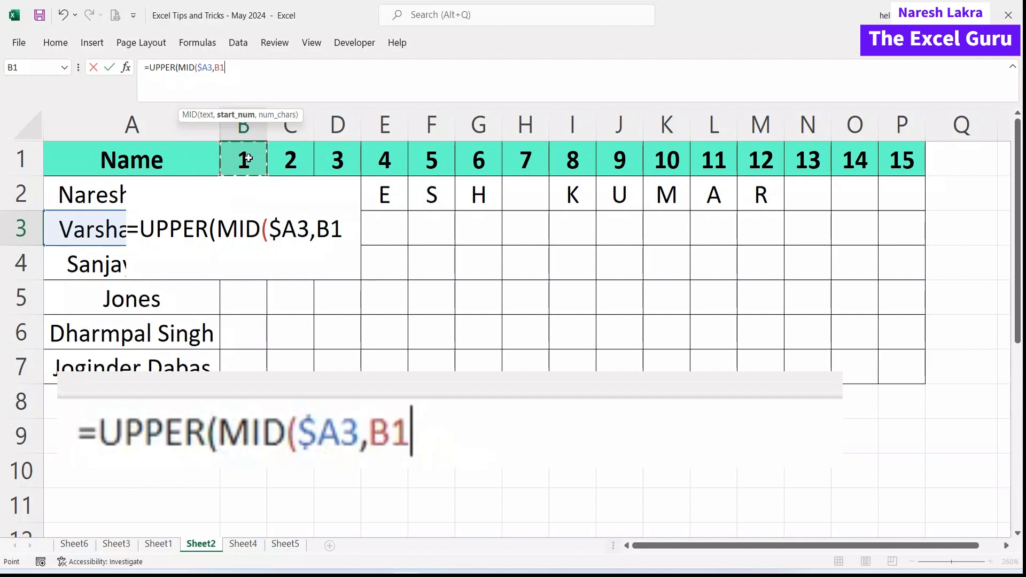
pyautogui.press('F4')
pyautogui.press('F4')
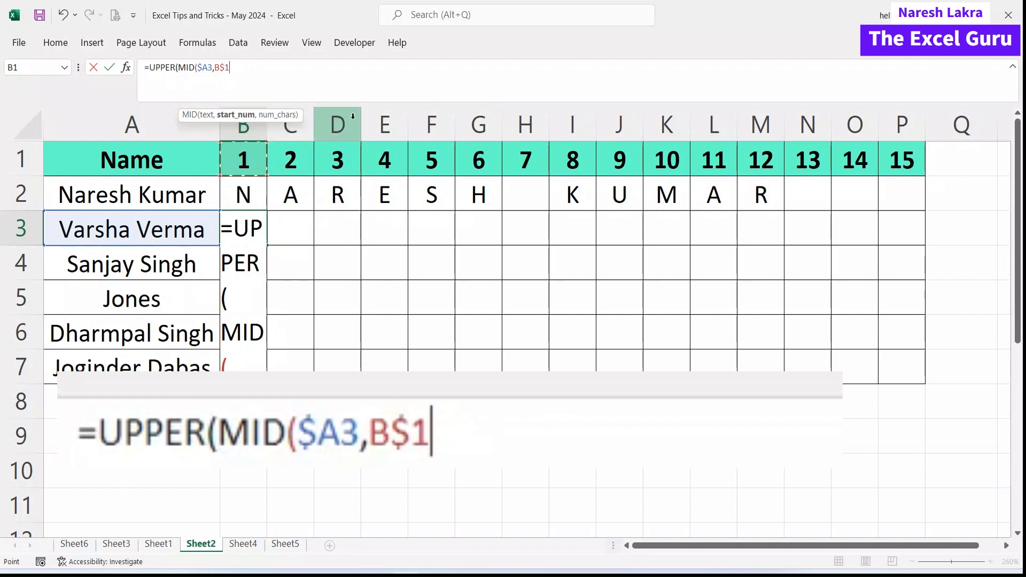
pyautogui.write(',')
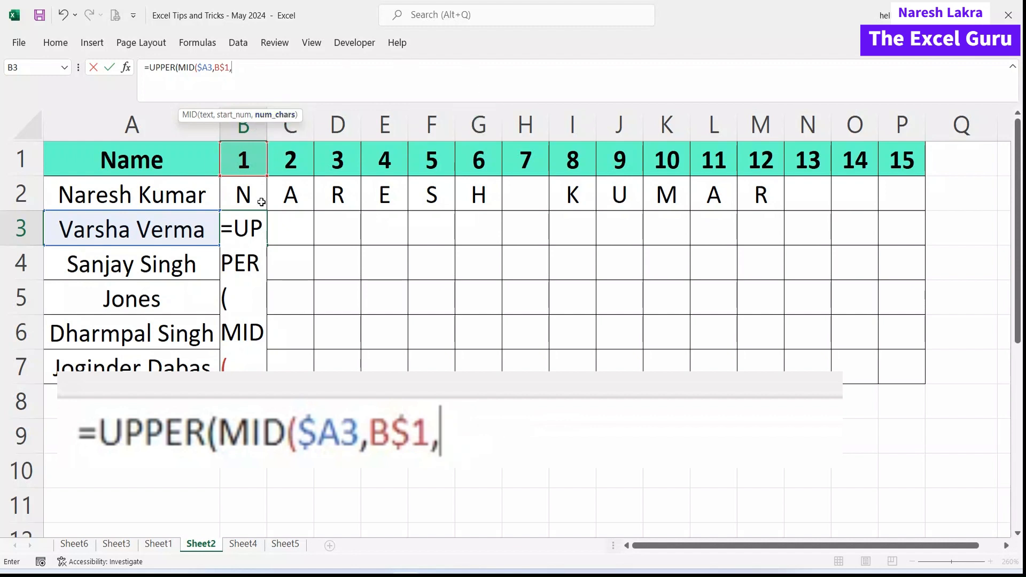
pyautogui.write('1')
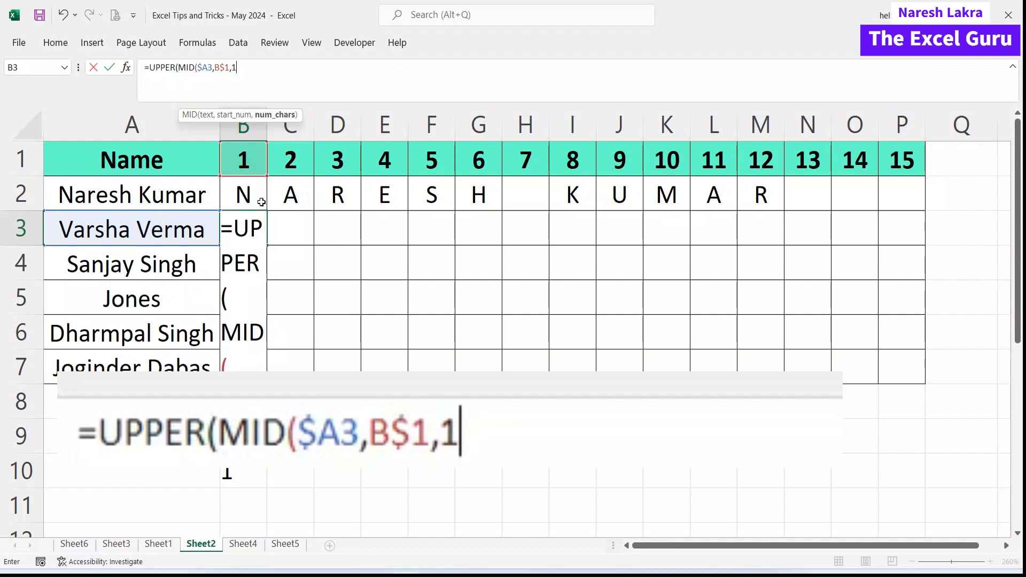
pyautogui.write(')')
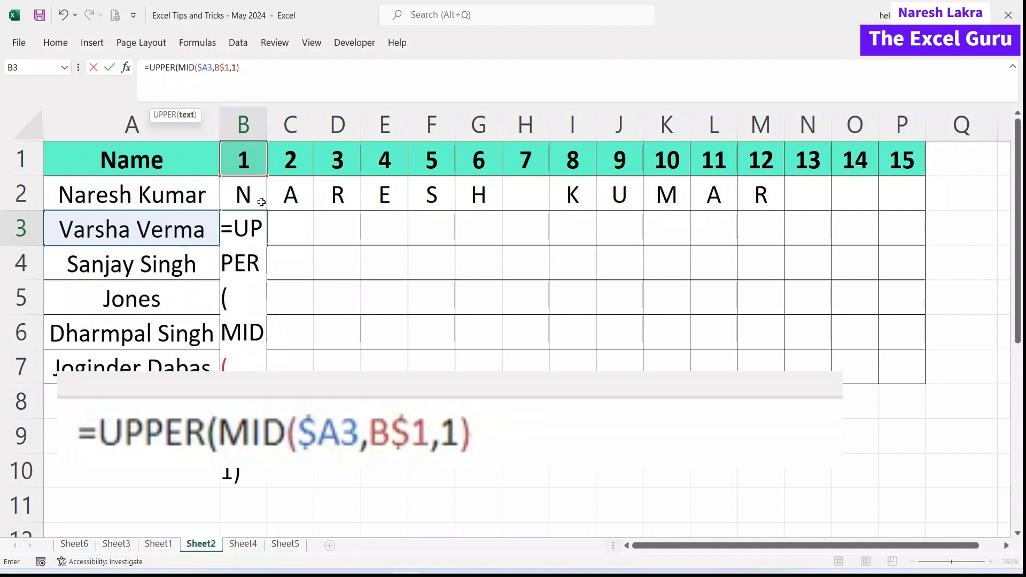
pyautogui.write(')')
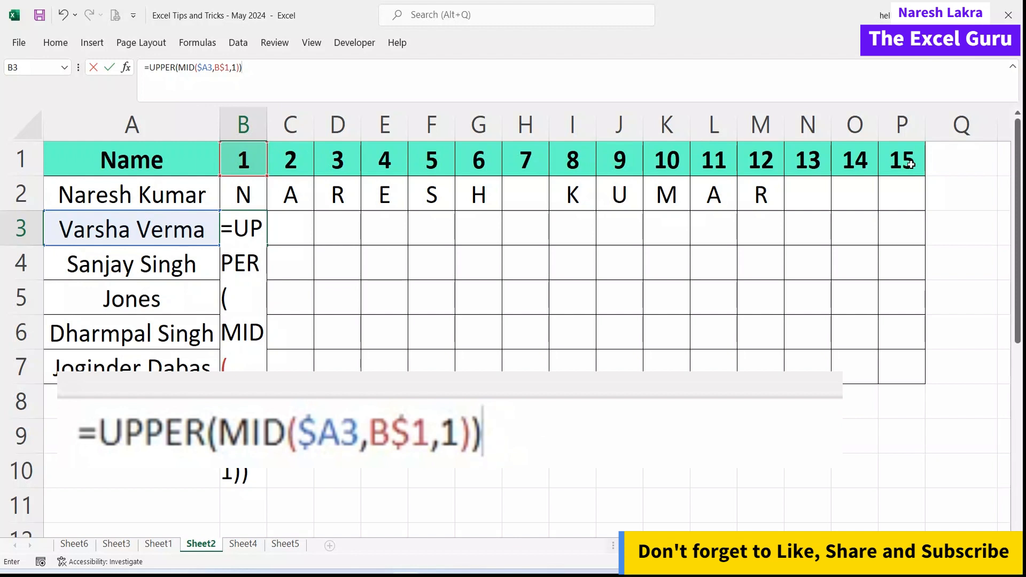
pyautogui.press('Return')
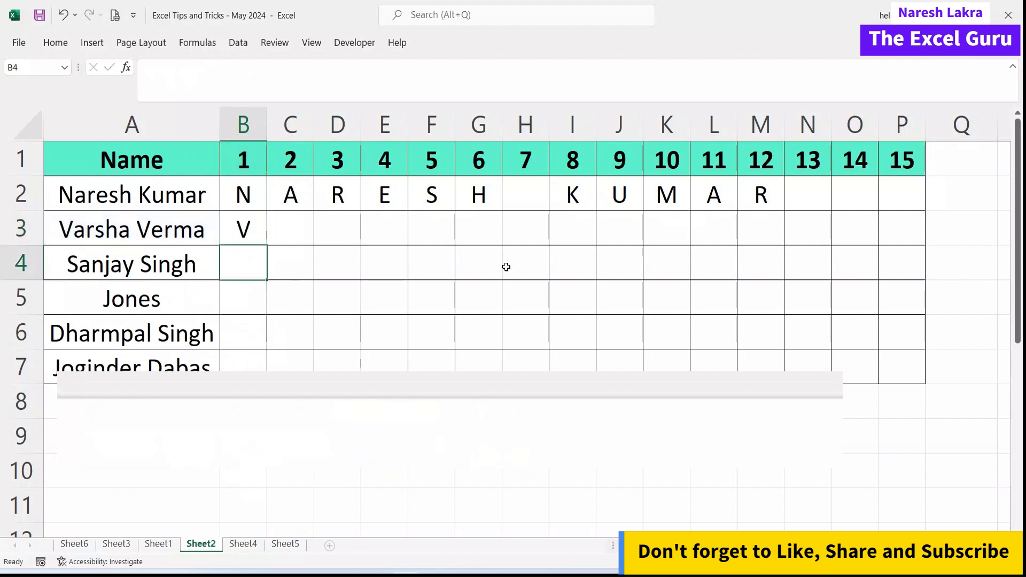
pyautogui.click(252, 235)
pyautogui.moveTo(266, 244); pyautogui.dragTo(910, 233)
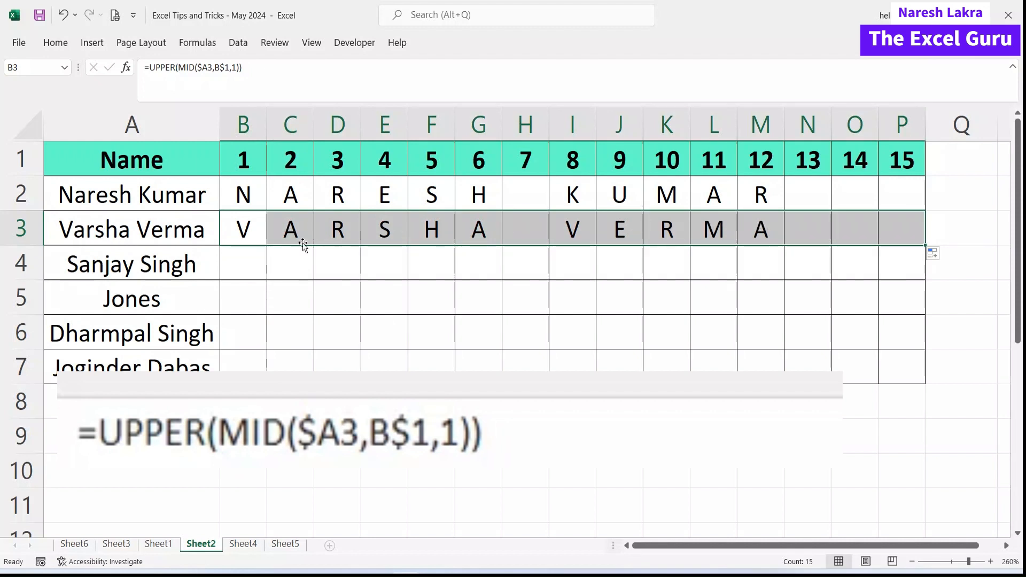
pyautogui.click(248, 163)
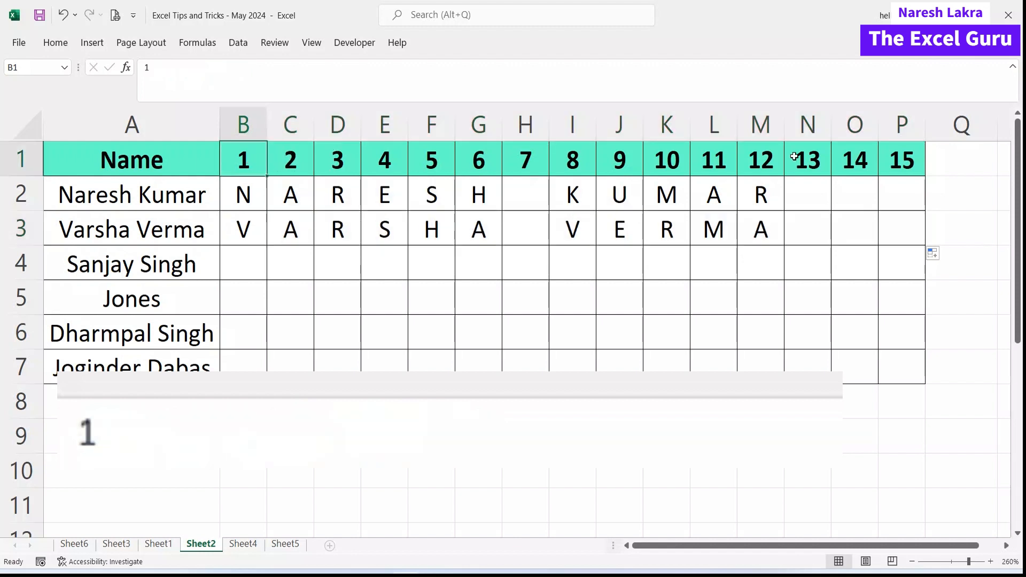
# In the B3 formula, replace B$1 with columns(B1:B1, extending the B1 reference with F8.
pyautogui.doubleClick(244, 228)
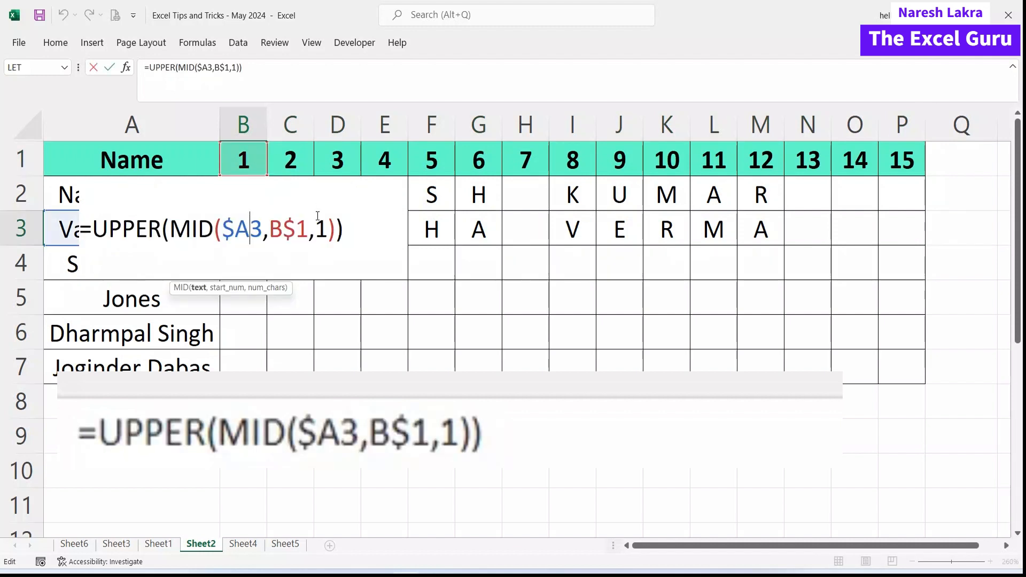
pyautogui.moveTo(307, 229); pyautogui.dragTo(273, 228)
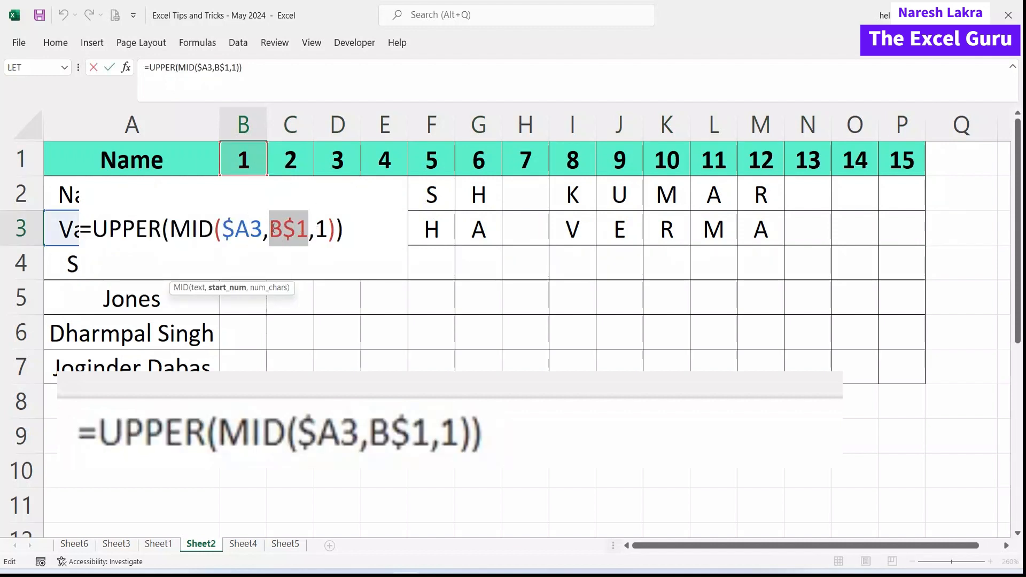
pyautogui.write('c')
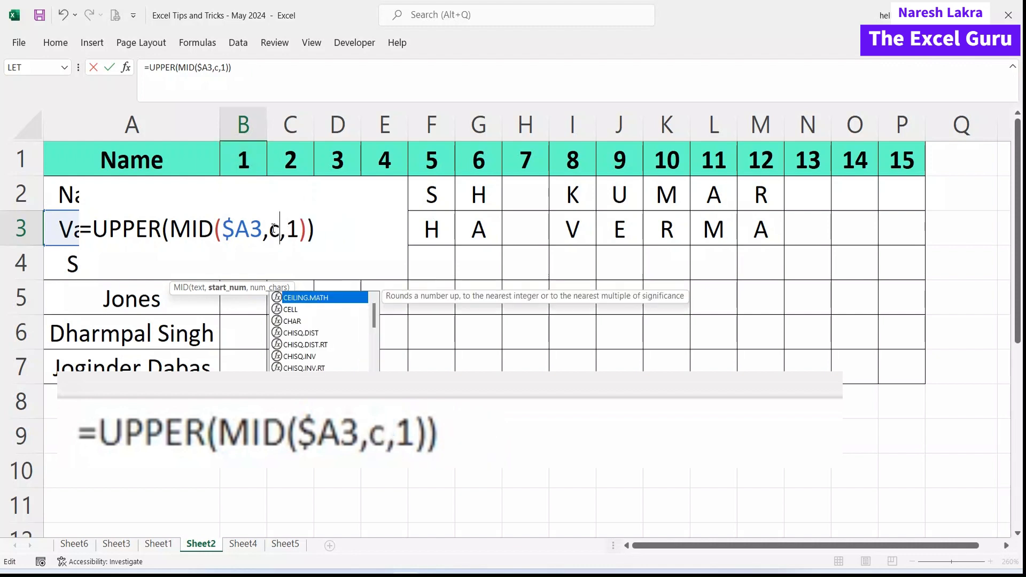
pyautogui.write('olumns')
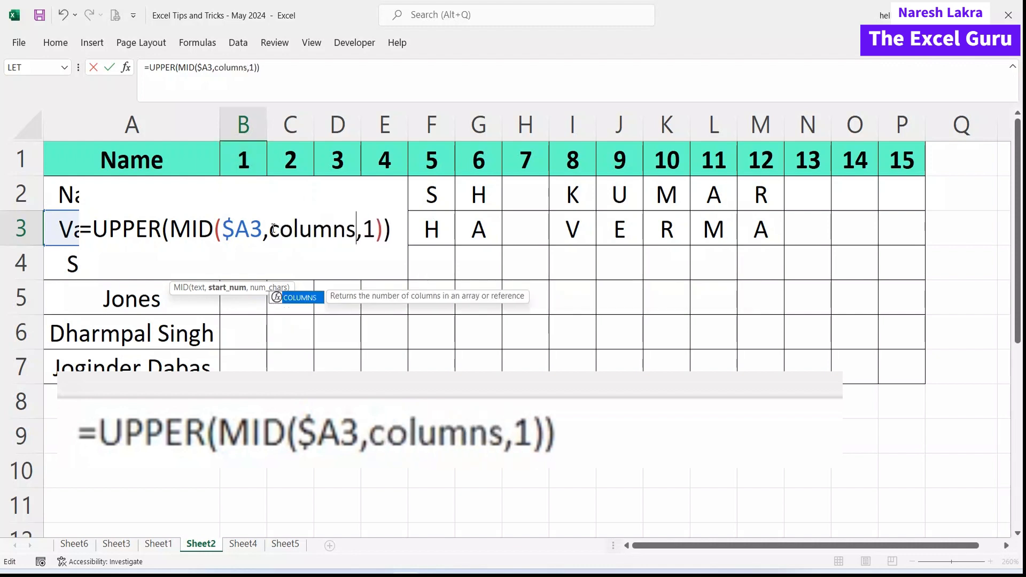
pyautogui.write('(')
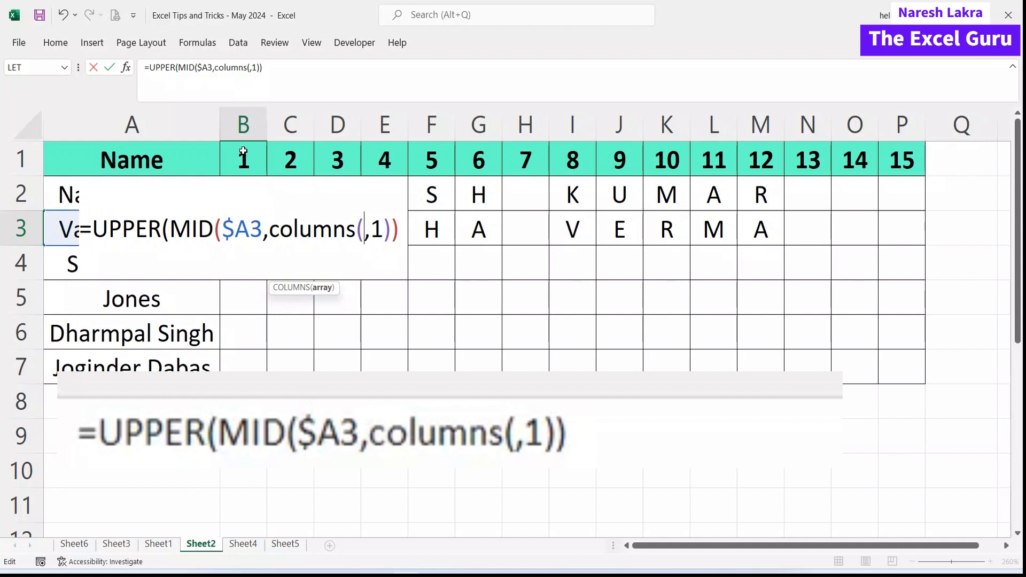
pyautogui.click(243, 151)
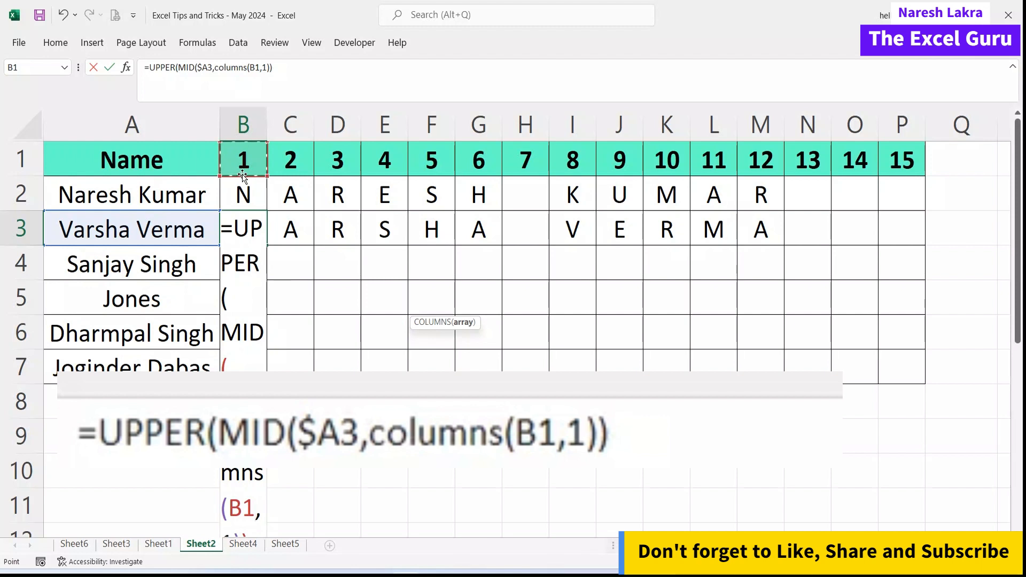
pyautogui.press('F8')
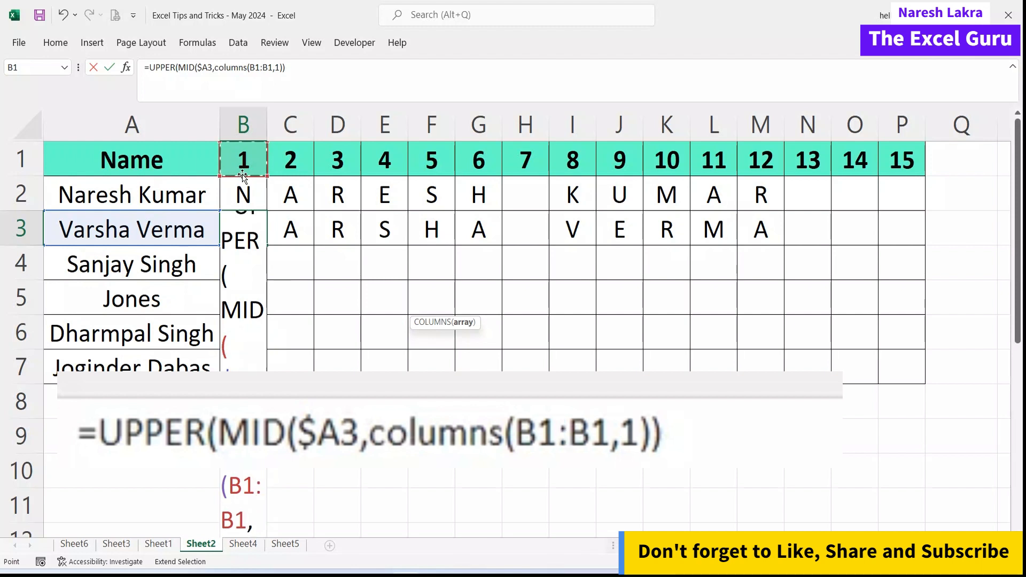
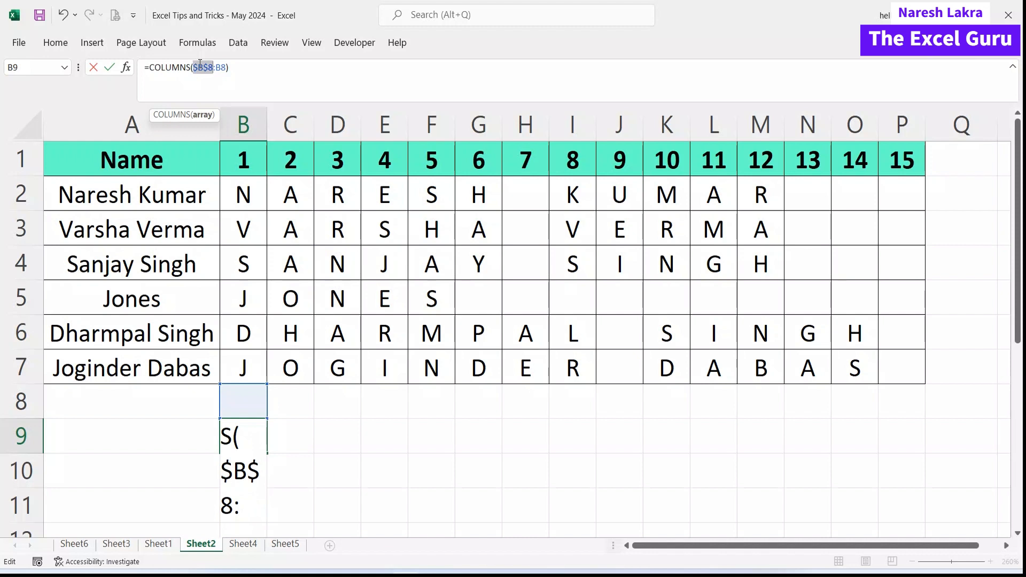
# Fill the =COLUMNS($B$8:B8) counter from B9 to P9, check P9, then clear row 9.
pyautogui.press('Return')
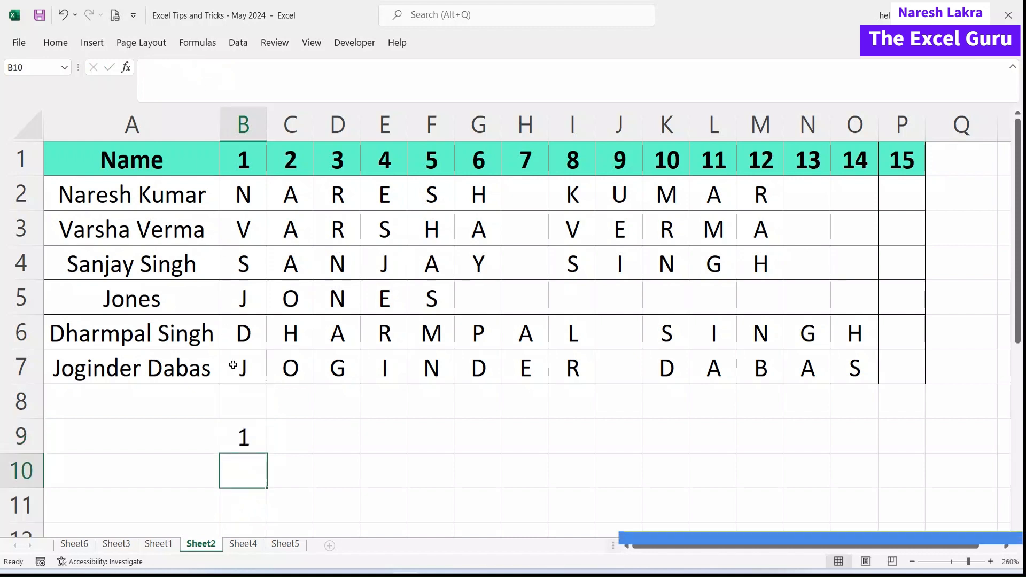
pyautogui.click(240, 439)
pyautogui.moveTo(269, 454); pyautogui.dragTo(922, 453)
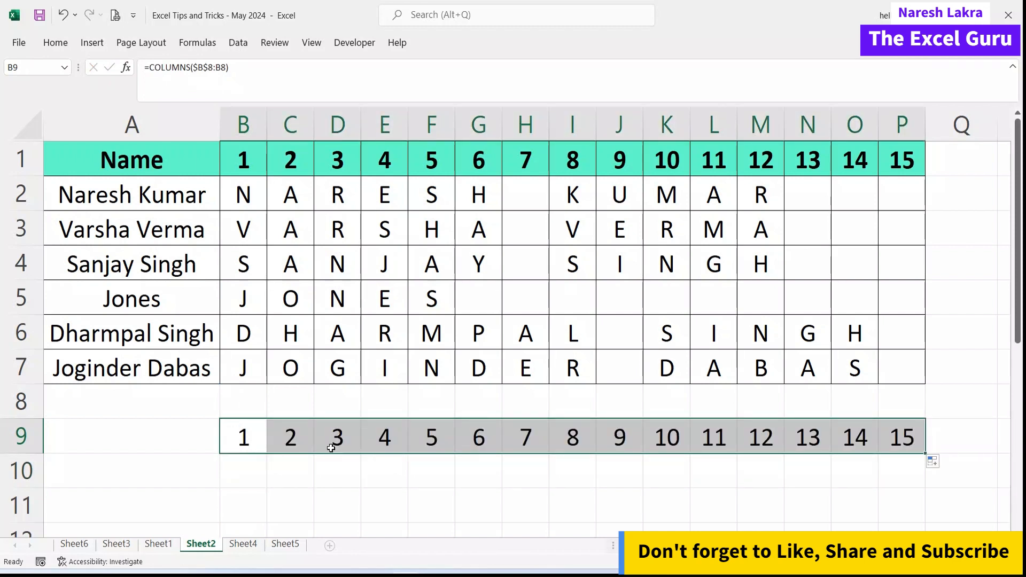
pyautogui.doubleClick(905, 431)
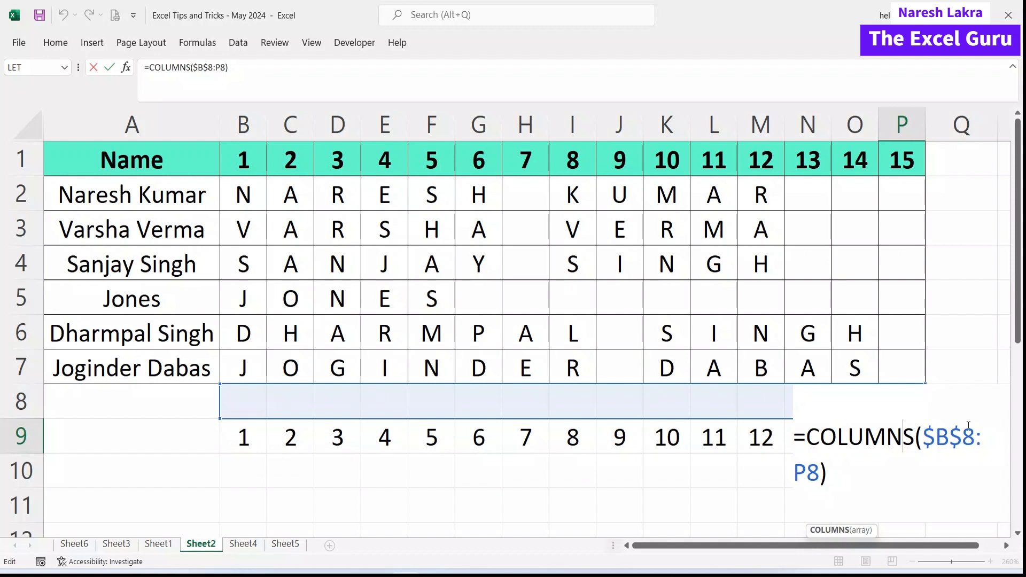
pyautogui.press('Return')
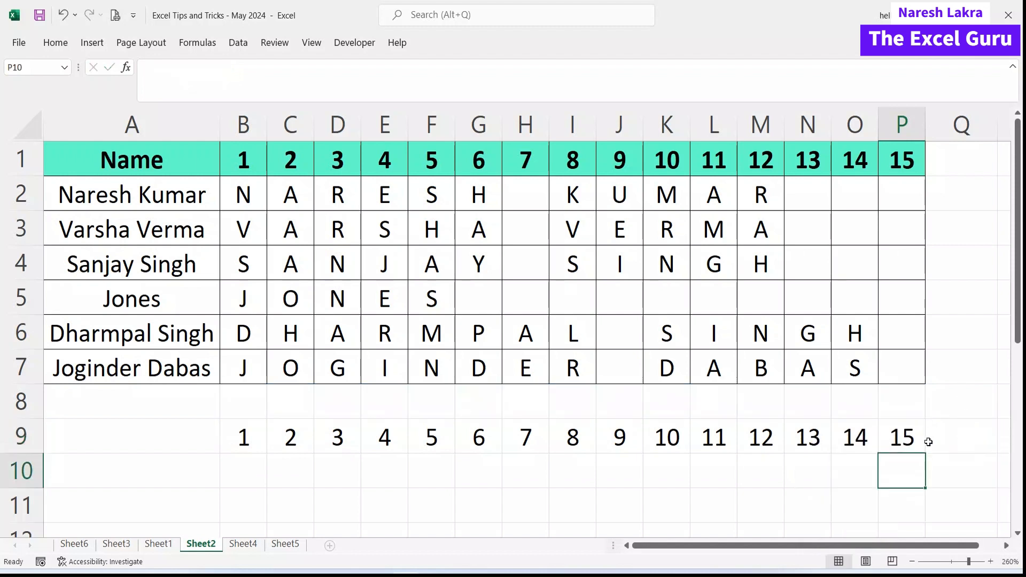
pyautogui.moveTo(243, 438); pyautogui.dragTo(969, 435)
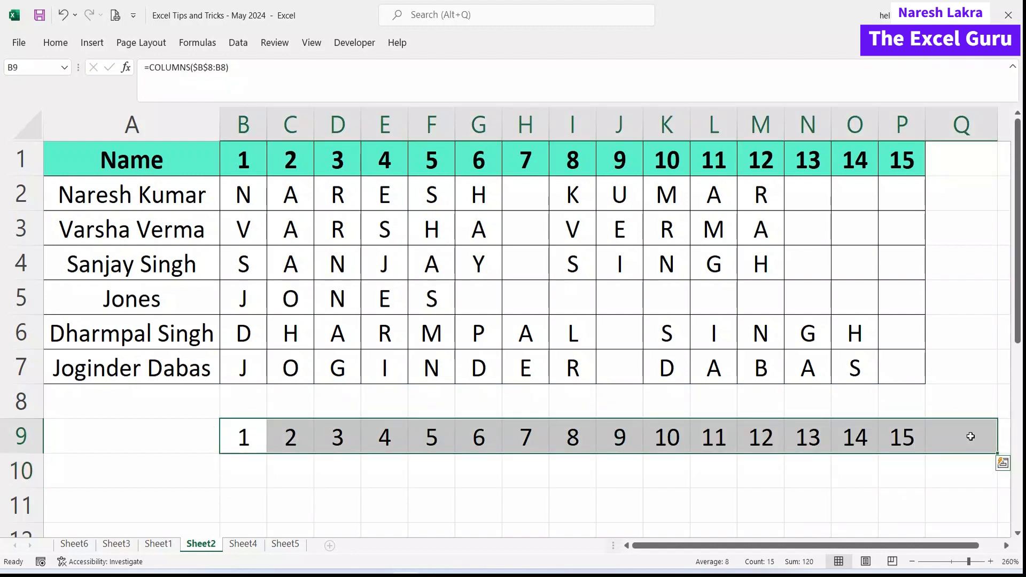
pyautogui.press('Delete')
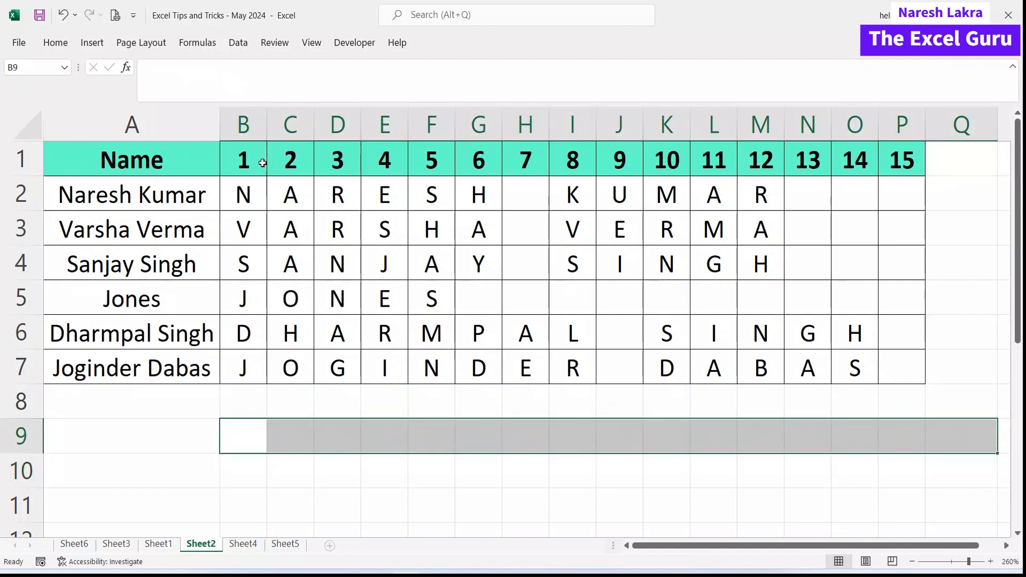
# Review the COLUMNS part of the B3 letter-extraction formula without changing it.
pyautogui.click(241, 231)
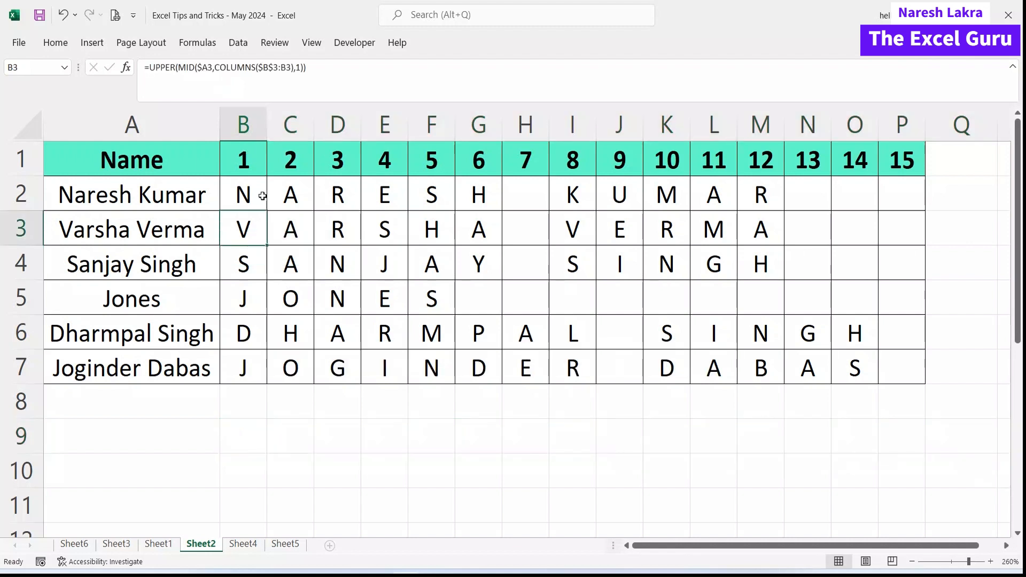
pyautogui.moveTo(215, 67); pyautogui.dragTo(294, 67)
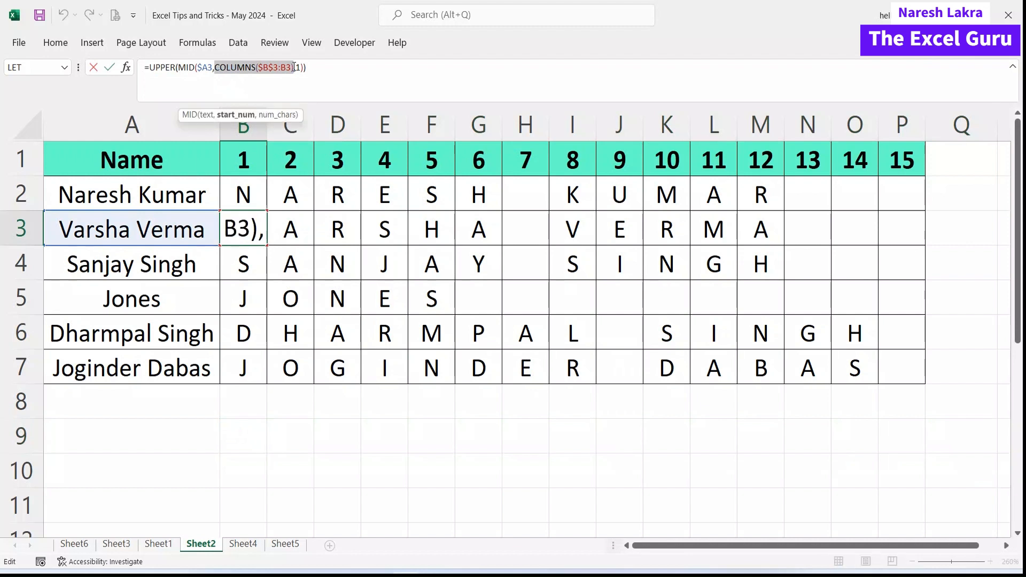
pyautogui.press('Return')
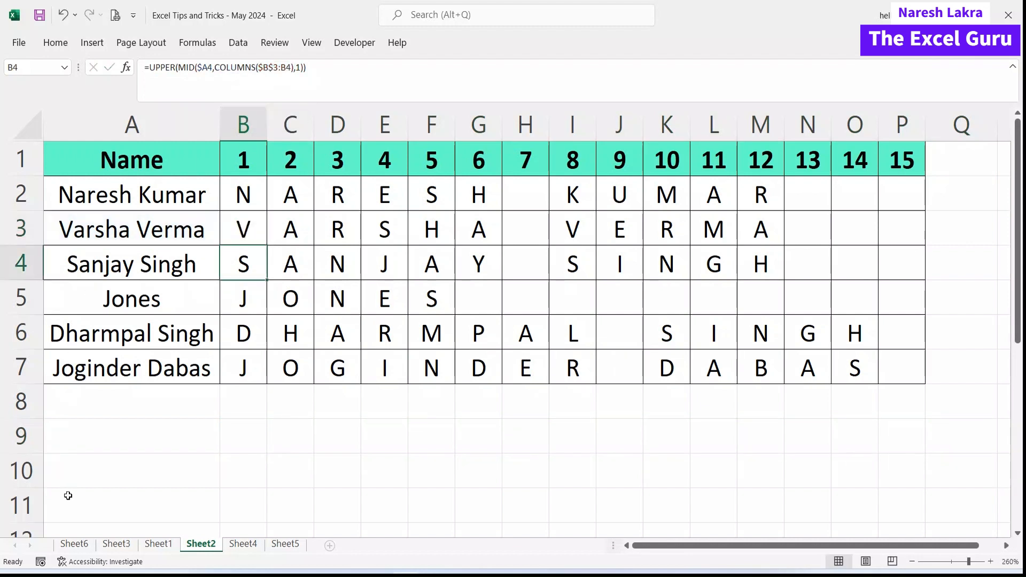
# Move to Sheet4, compare against Sheet2, and come back to Sheet4.
pyautogui.click(254, 550)
pyautogui.press('Left')
pyautogui.press('Left')
pyautogui.press('Left')
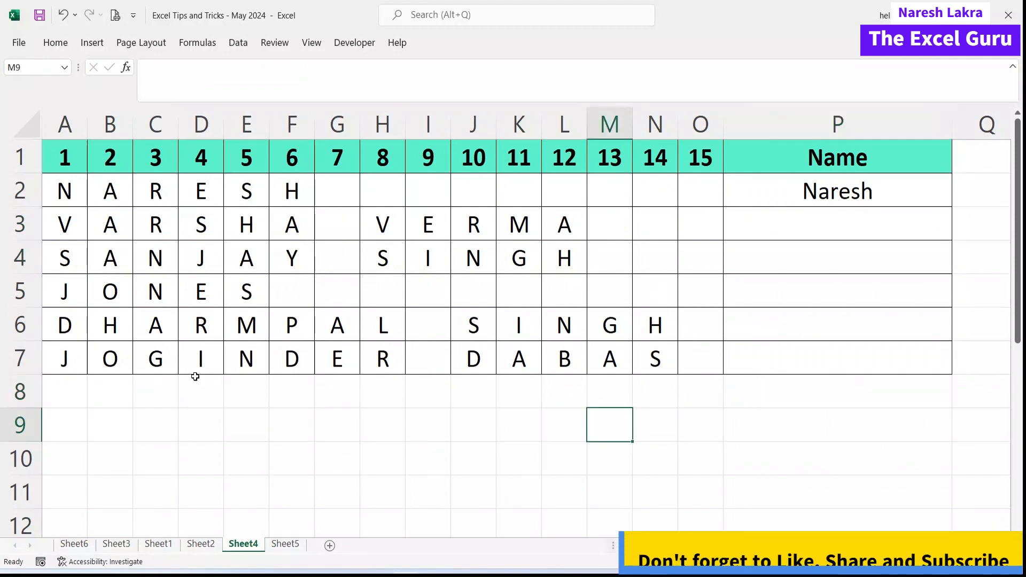
pyautogui.click(201, 544)
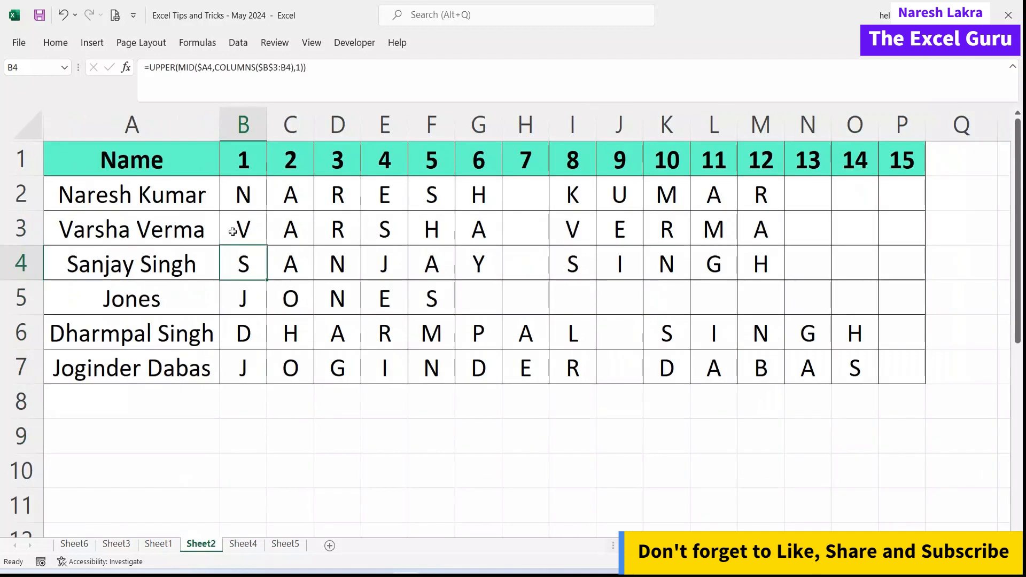
pyautogui.click(249, 547)
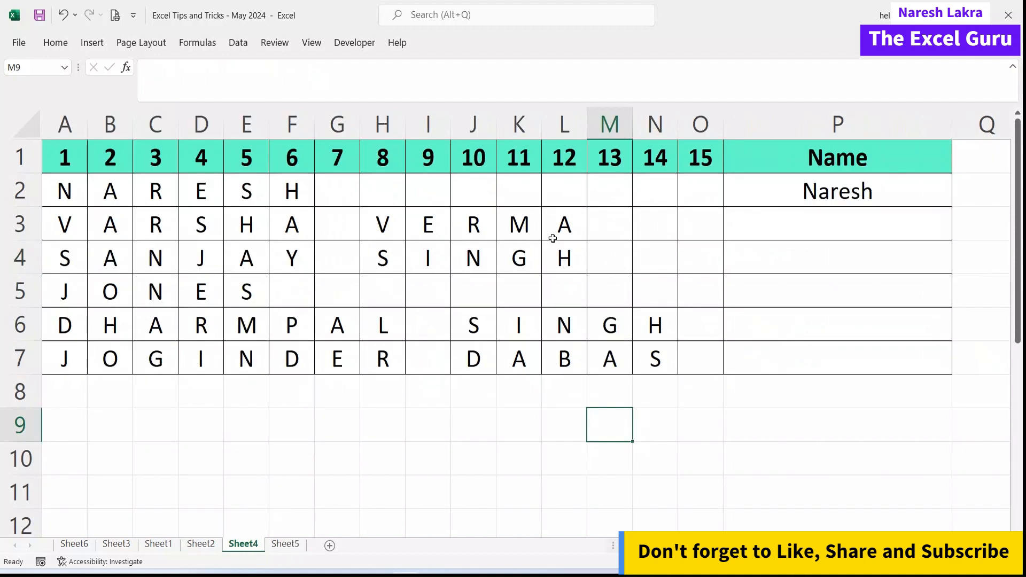
pyautogui.click(811, 203)
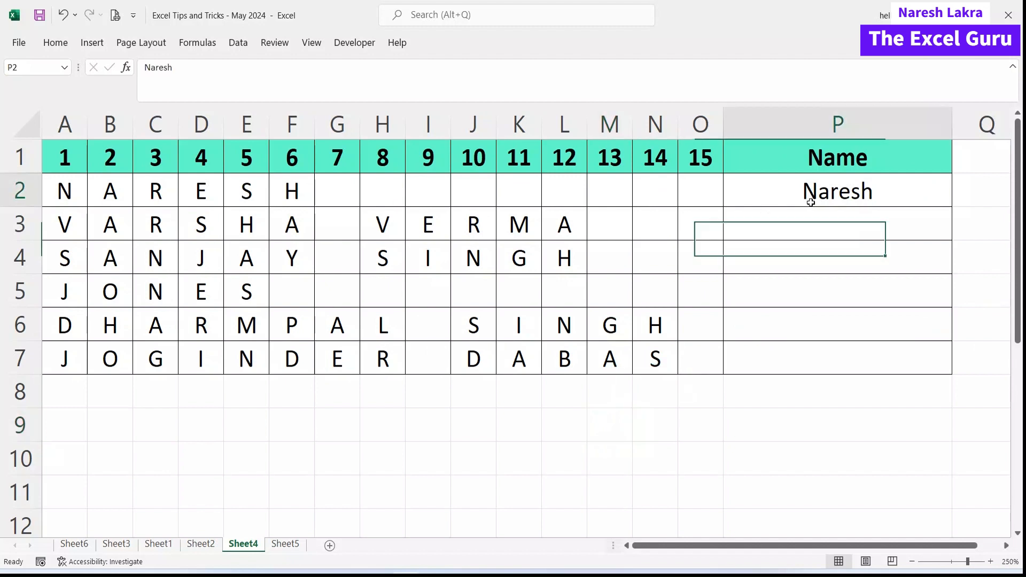
pyautogui.click(810, 227)
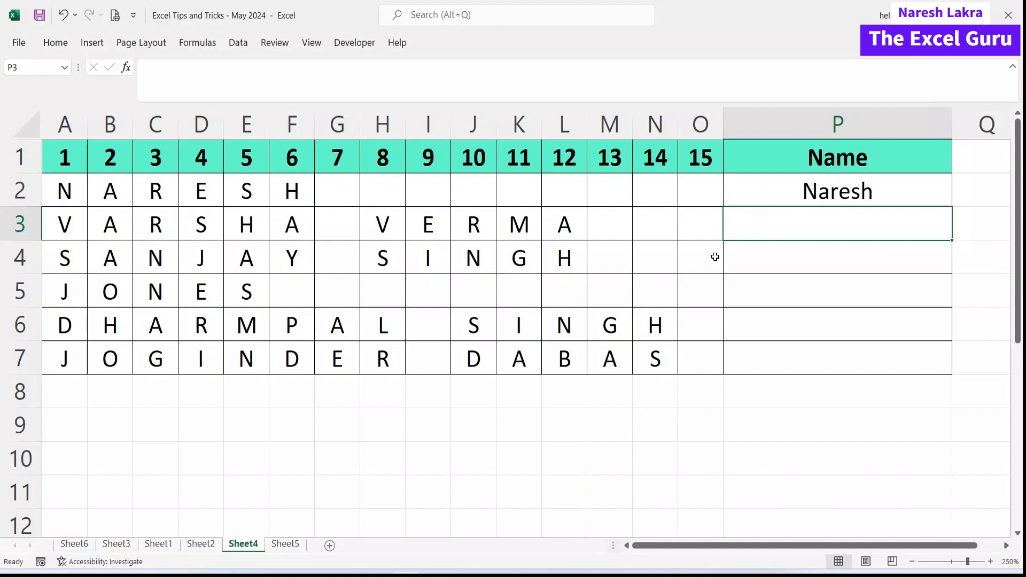
pyautogui.write('=tex')
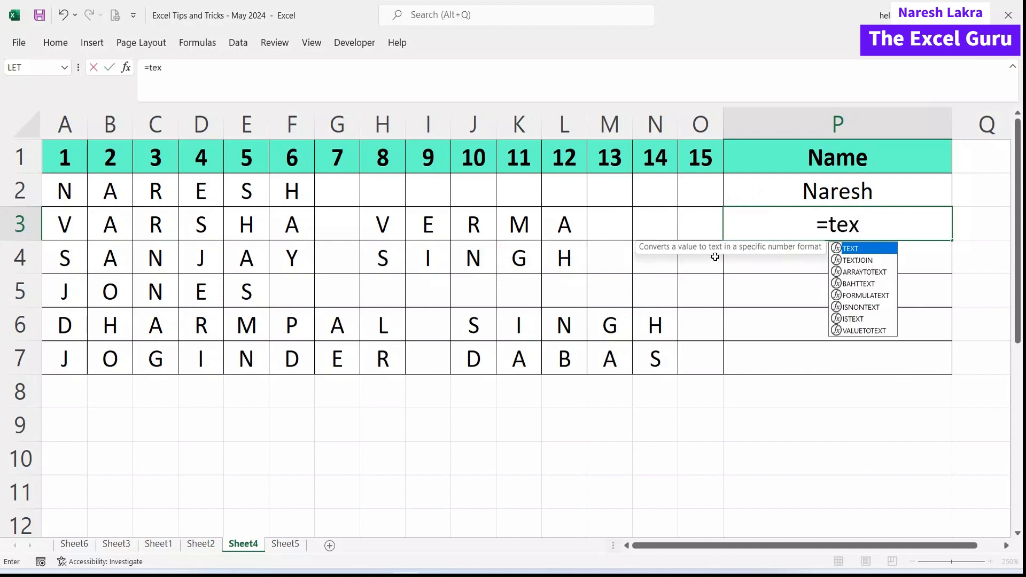
pyautogui.press('Down')
pyautogui.press('Tab')
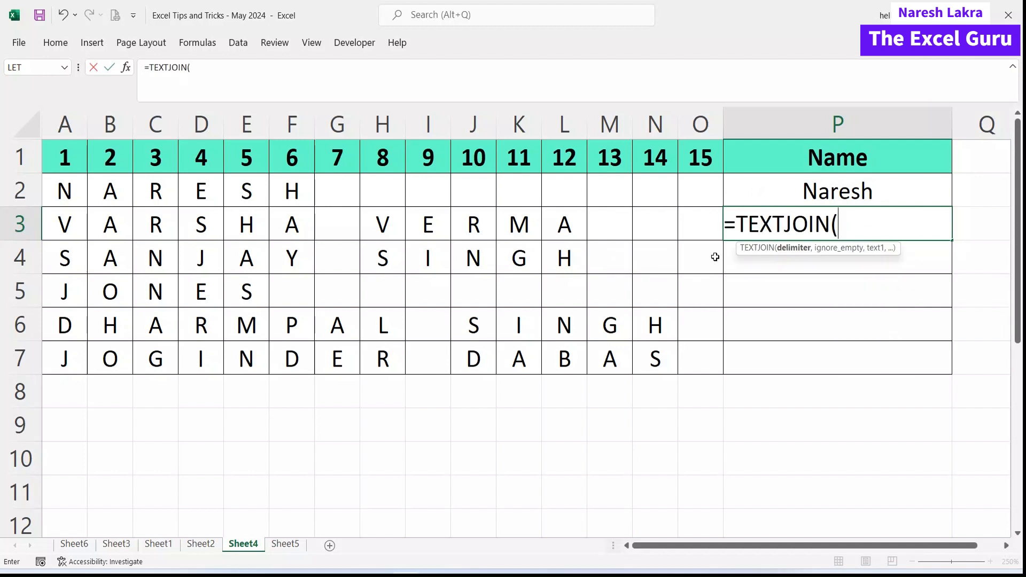
pyautogui.write('""')
pyautogui.write(',fa')
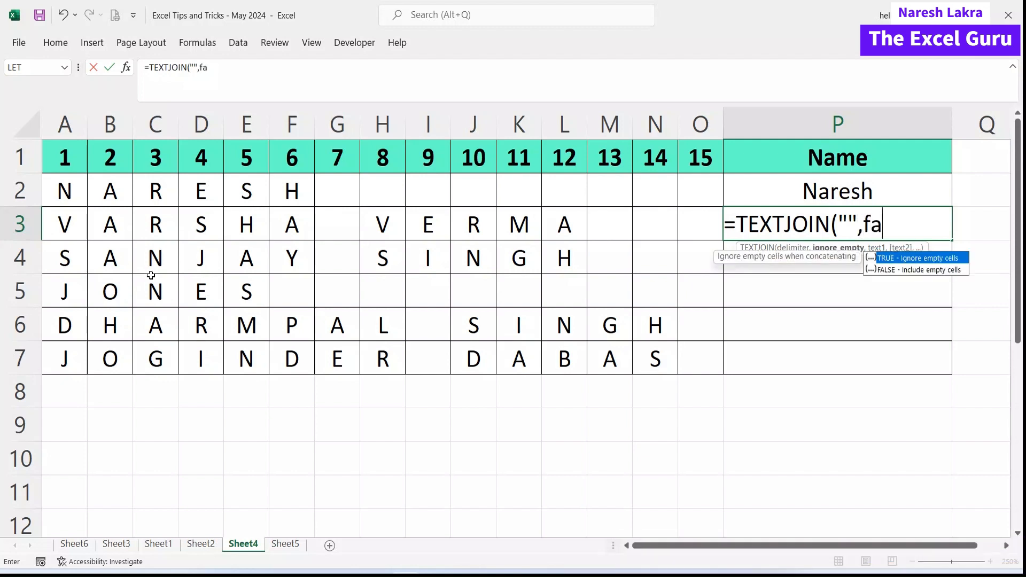
pyautogui.write('lse,')
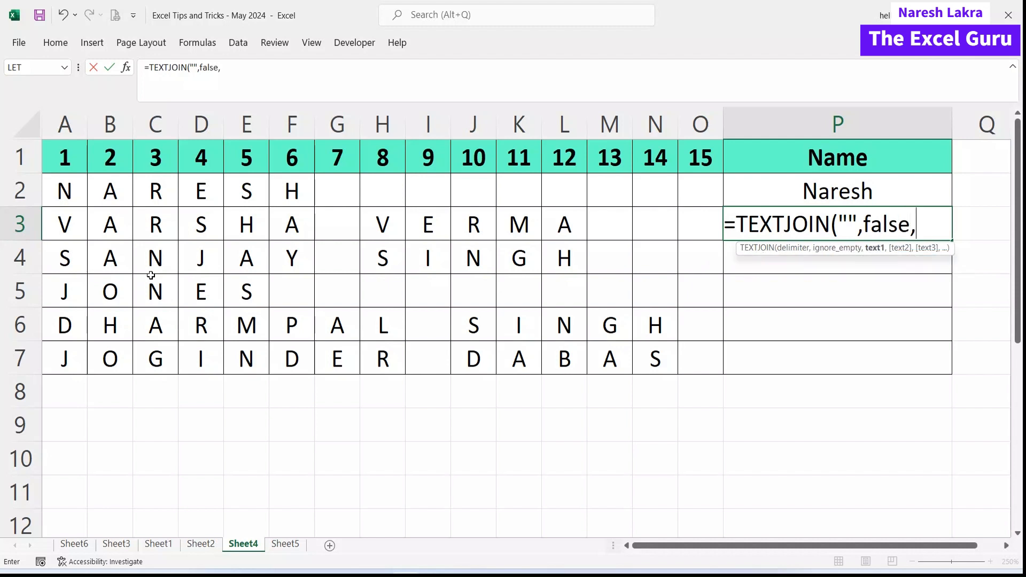
pyautogui.moveTo(64, 225); pyautogui.dragTo(684, 218)
pyautogui.write(')')
pyautogui.press('Return')
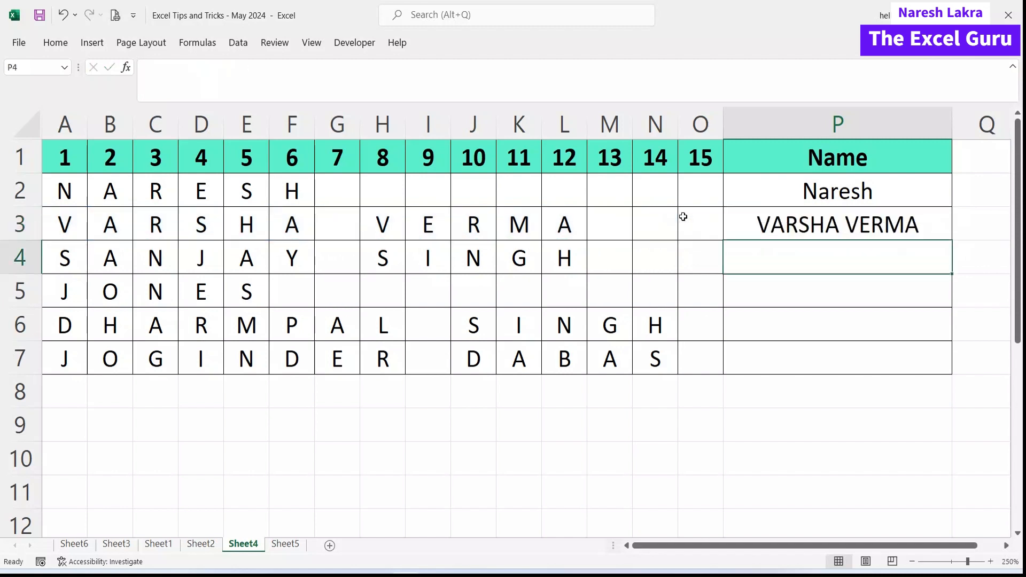
# Fill the join formula down to P7 and compare it with the typed name in P2.
pyautogui.click(768, 218)
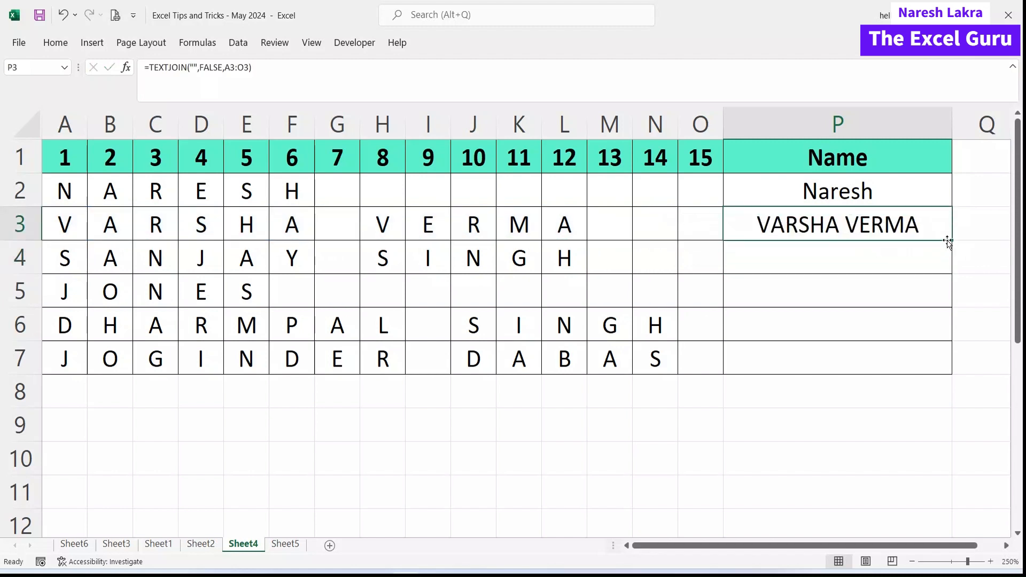
pyautogui.moveTo(950, 241); pyautogui.dragTo(943, 358)
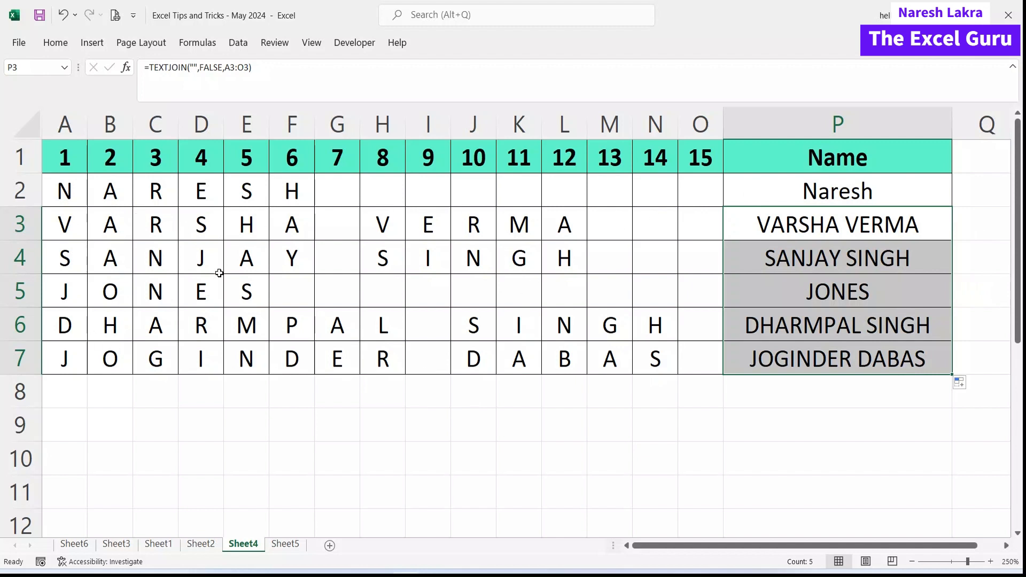
pyautogui.click(803, 188)
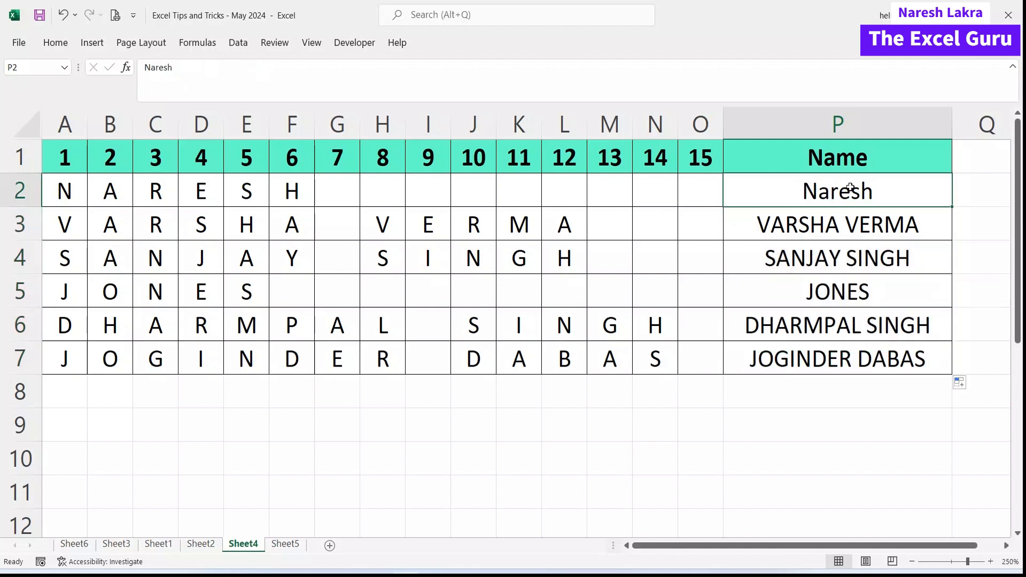
pyautogui.doubleClick(830, 222)
pyautogui.click(695, 225)
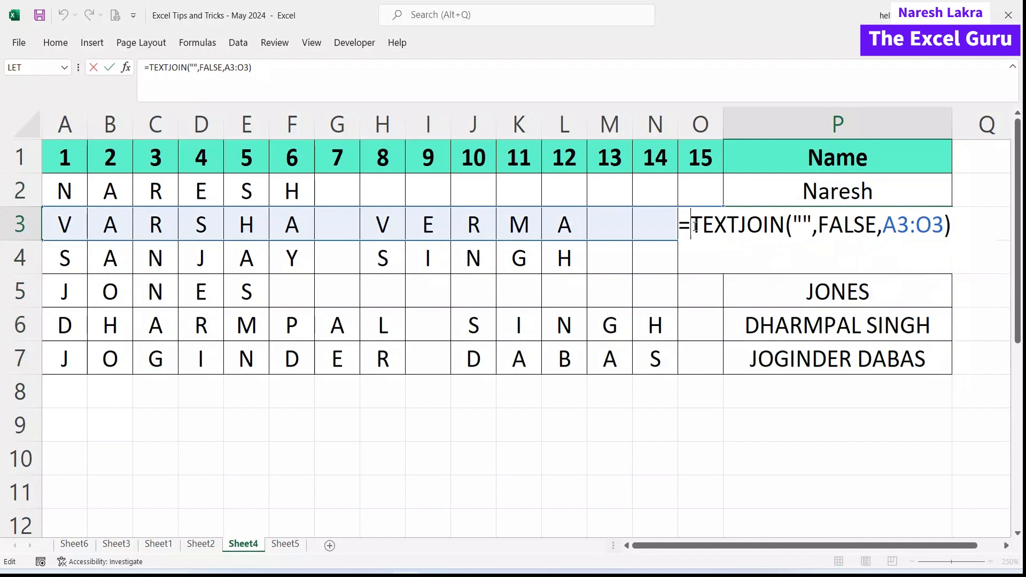
pyautogui.write('pe')
pyautogui.press('BackSpace')
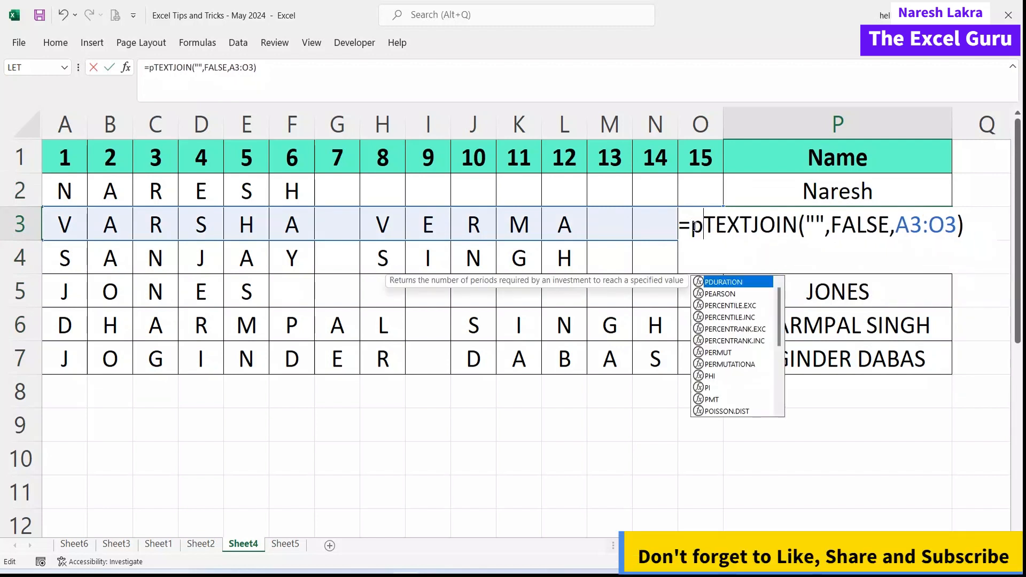
pyautogui.write('roper')
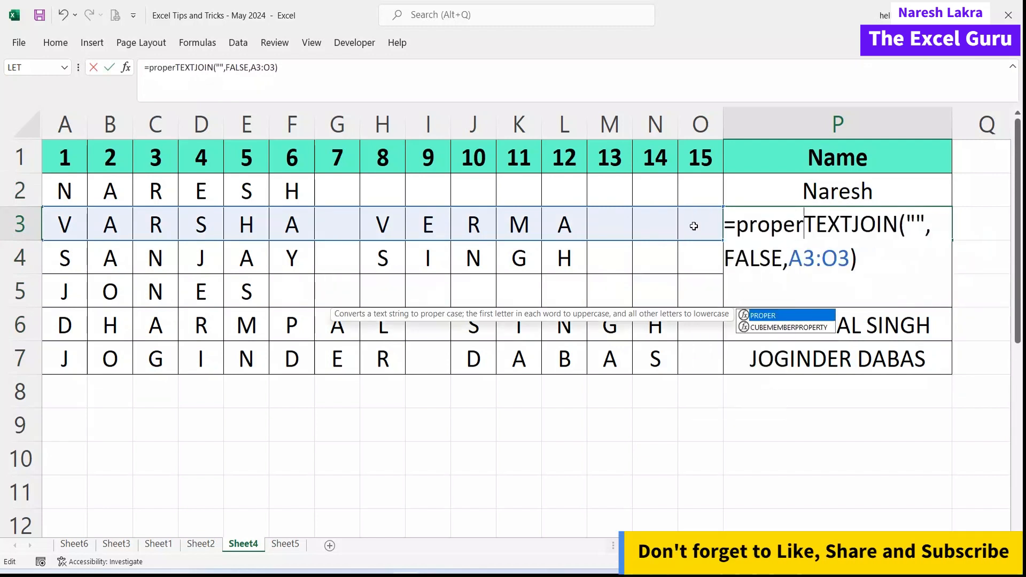
pyautogui.write('(')
pyautogui.press('Return')
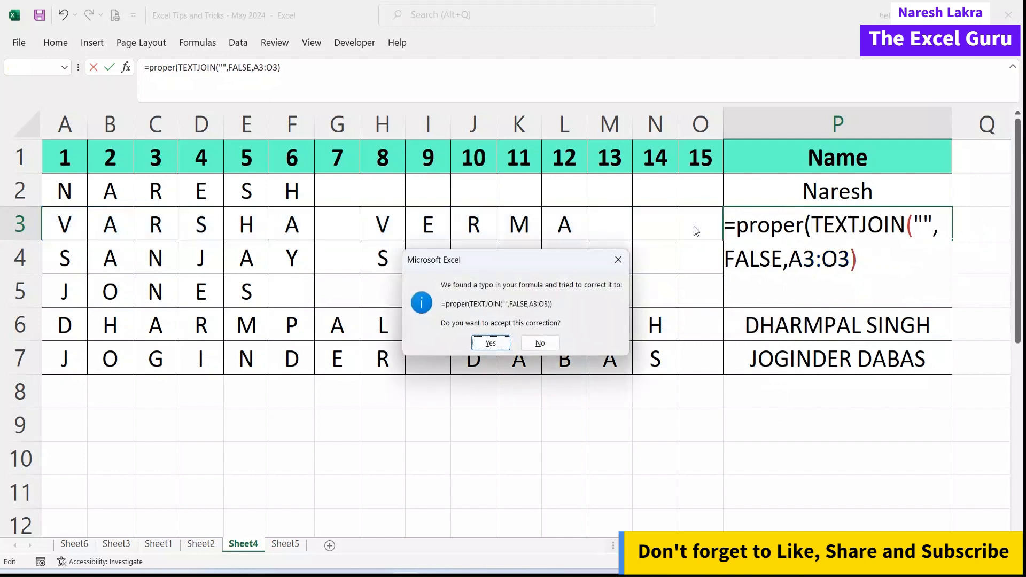
pyautogui.press('Return')
pyautogui.click(881, 228)
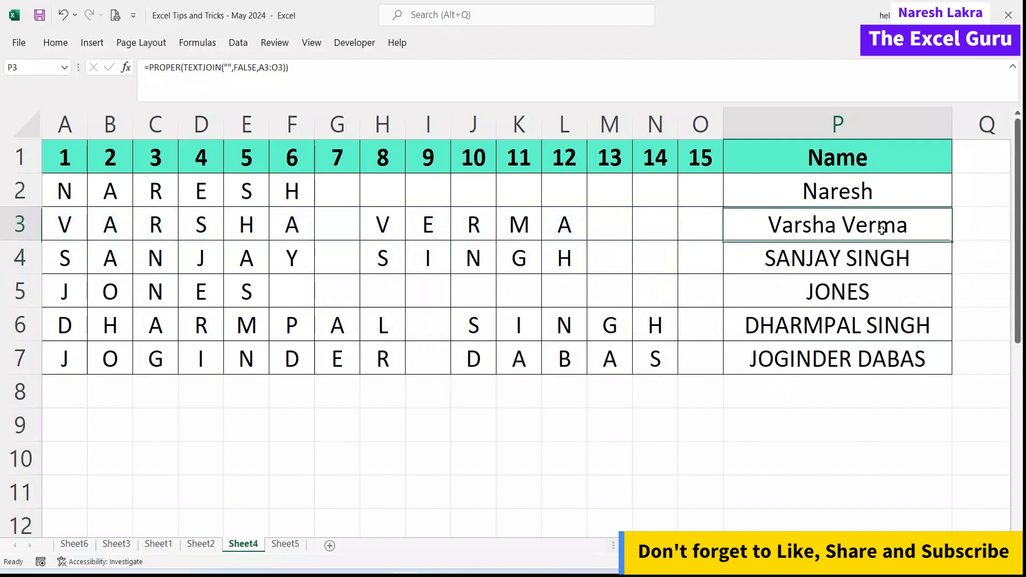
pyautogui.doubleClick(953, 240)
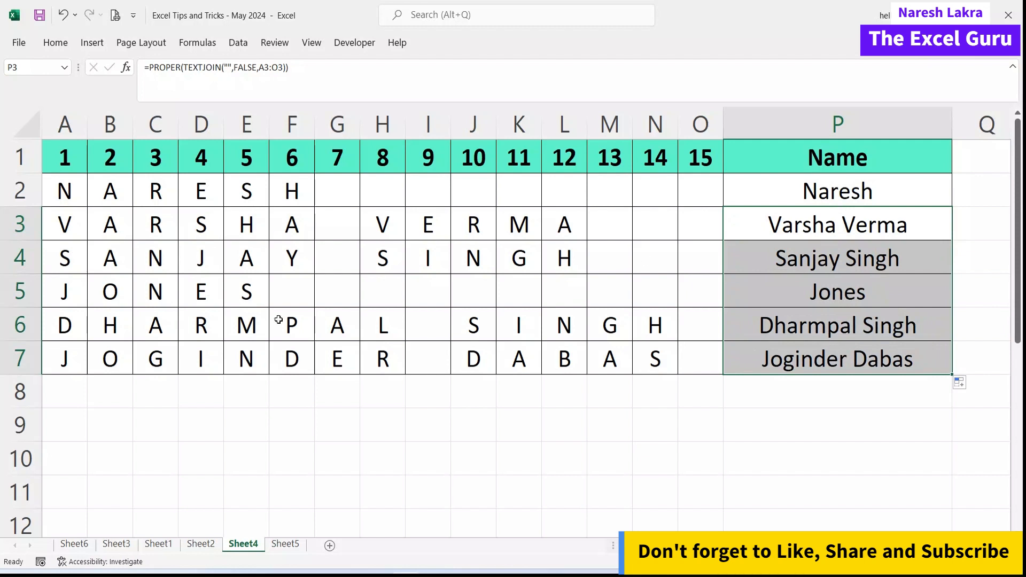
pyautogui.click(414, 392)
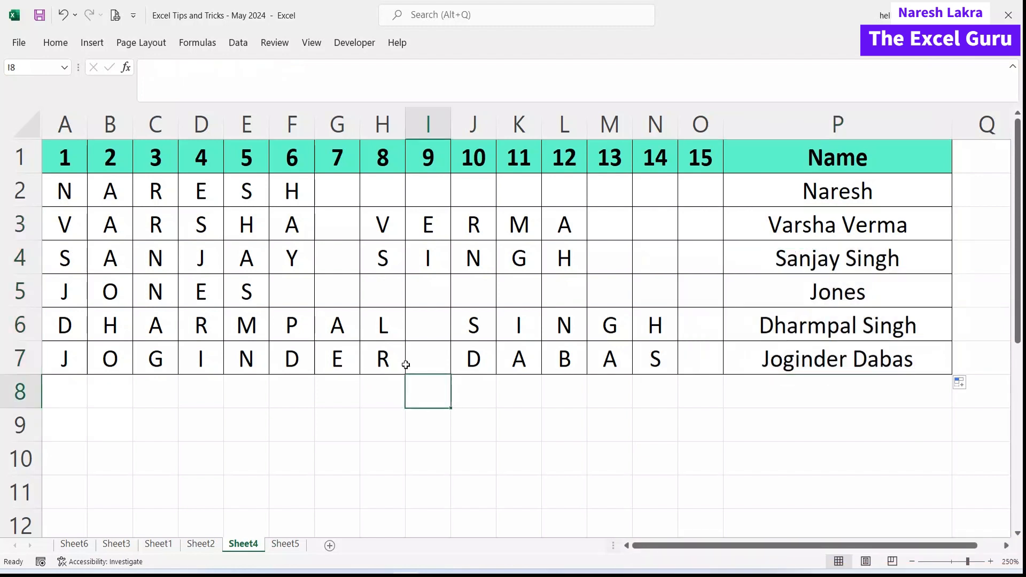
# On Sheet5, review the Number list, picking out negatives -476, -360 and -475.
pyautogui.click(285, 543)
pyautogui.click(305, 420)
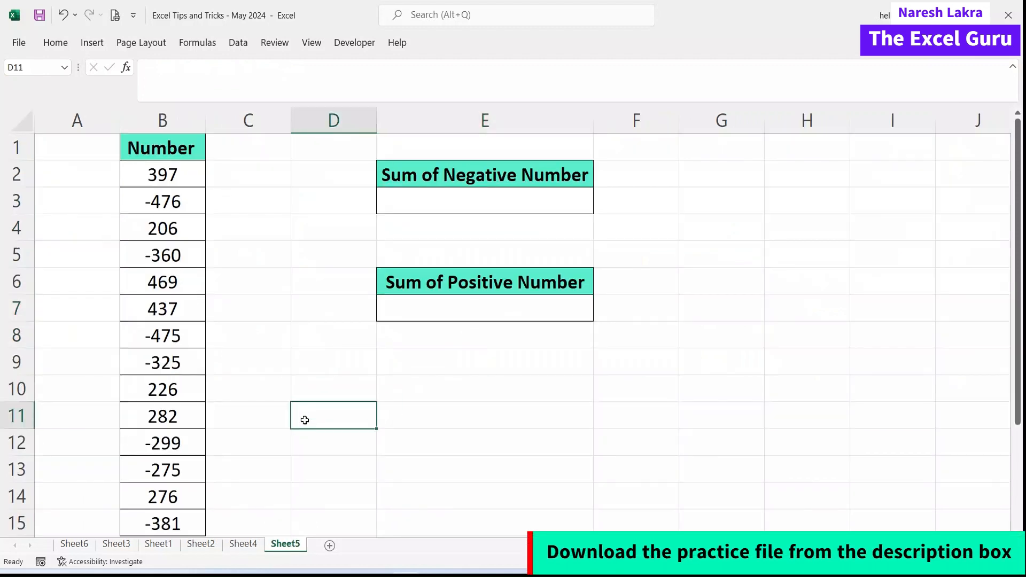
pyautogui.moveTo(187, 168); pyautogui.dragTo(184, 209)
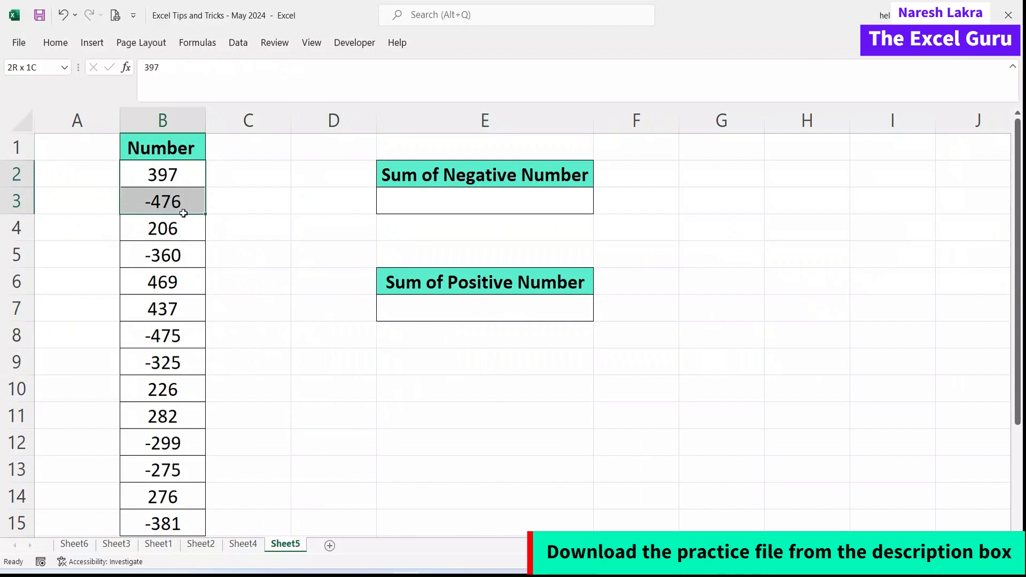
pyautogui.click(168, 169)
pyautogui.click(167, 229)
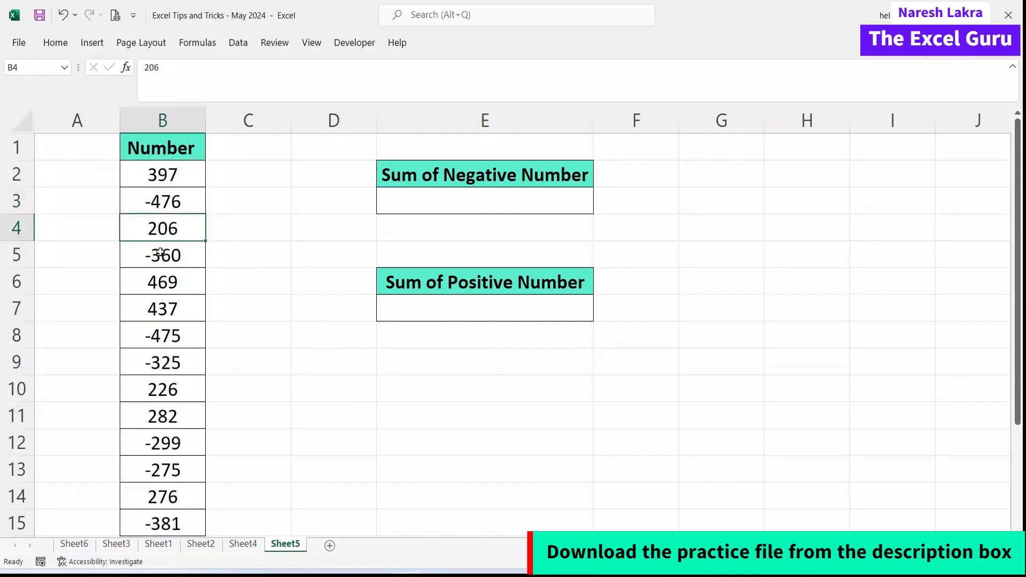
pyautogui.click(162, 250)
pyautogui.click(155, 305)
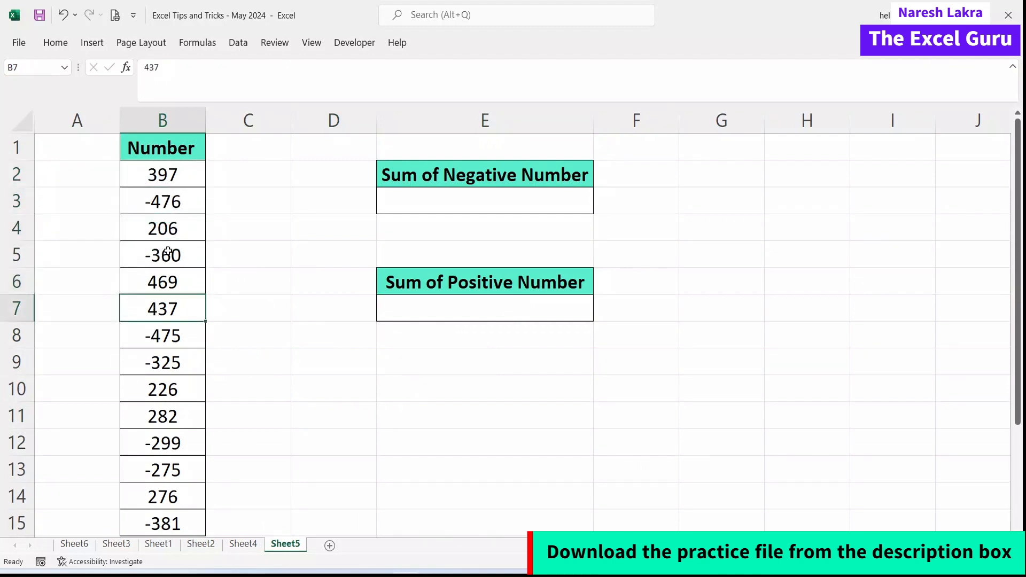
pyautogui.click(161, 210)
pyautogui.click(150, 265)
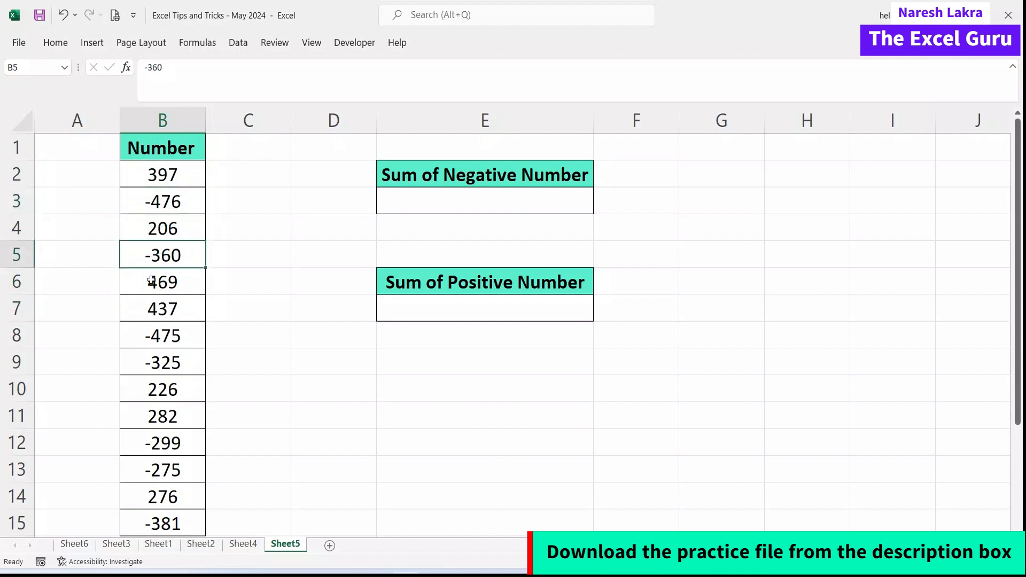
pyautogui.click(156, 330)
# Locate the total cells E3 and E7, then begin =SUMIF( in E3.
pyautogui.click(429, 201)
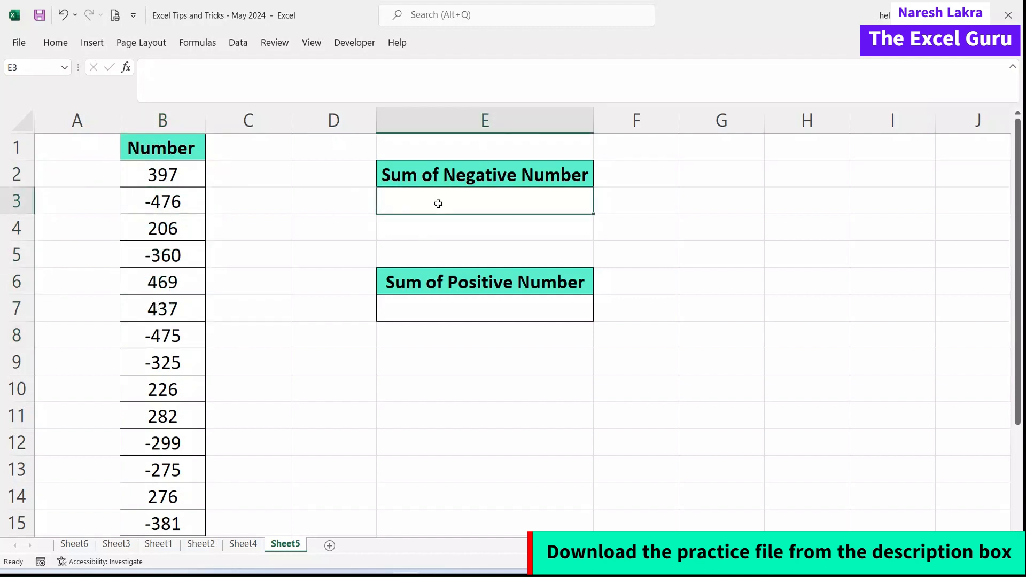
pyautogui.click(403, 309)
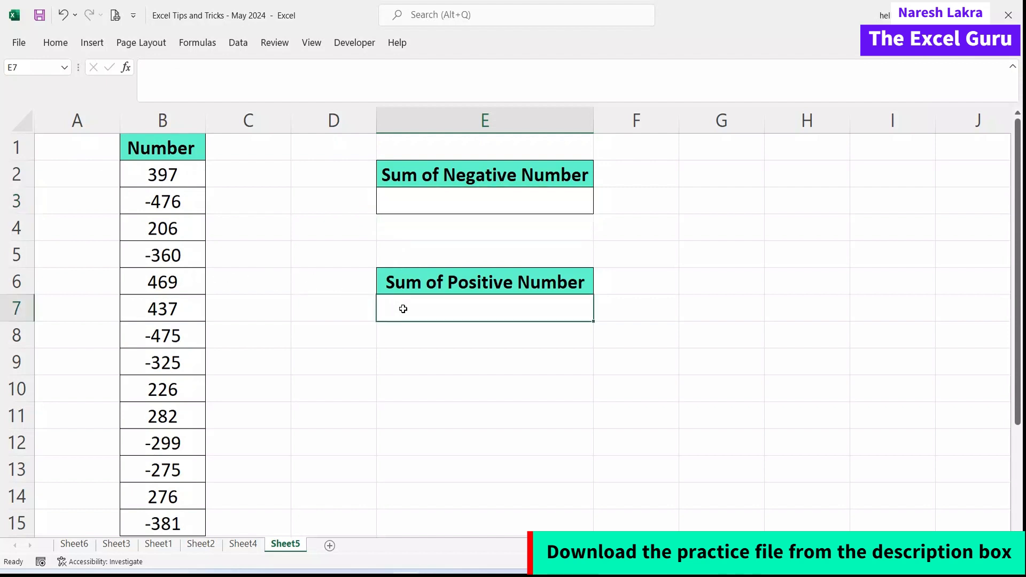
pyautogui.click(428, 201)
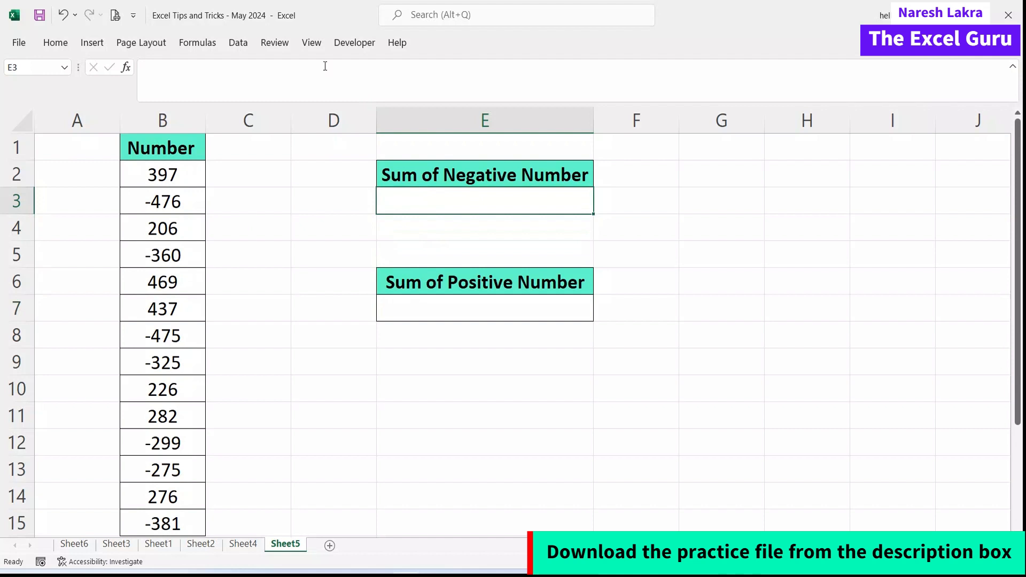
pyautogui.write('=sumif')
pyautogui.press('Tab')
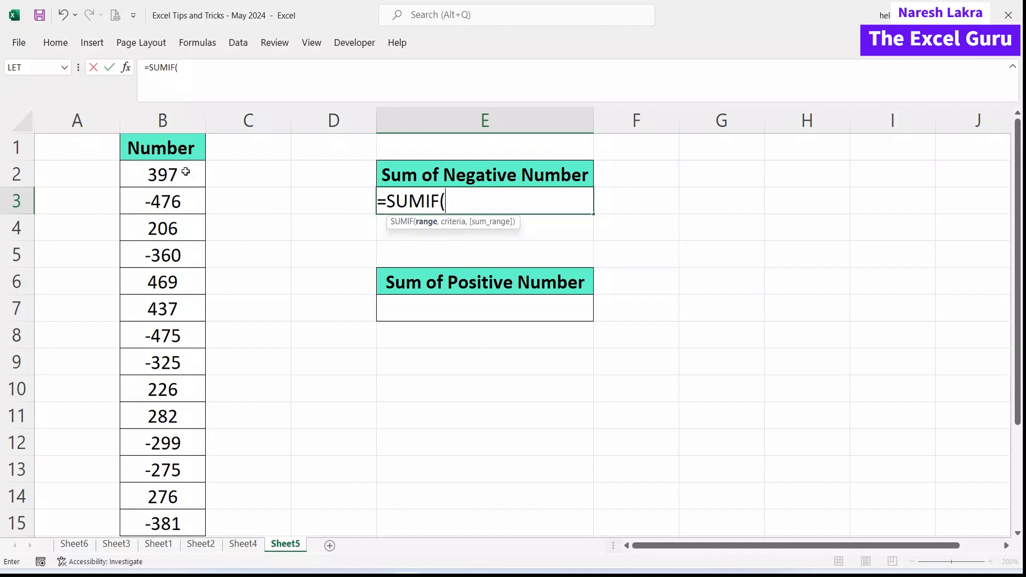
# Complete E3 as =SUMIF(B2:B15,"<0",B2:B15) to total the negative numbers, -2591.
pyautogui.moveTo(186, 172); pyautogui.dragTo(179, 522)
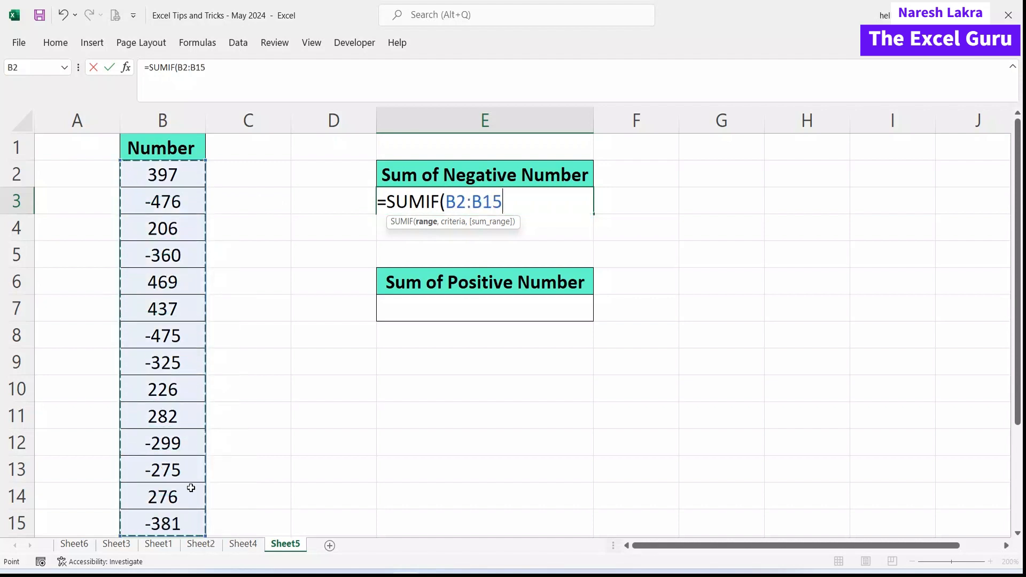
pyautogui.write(',')
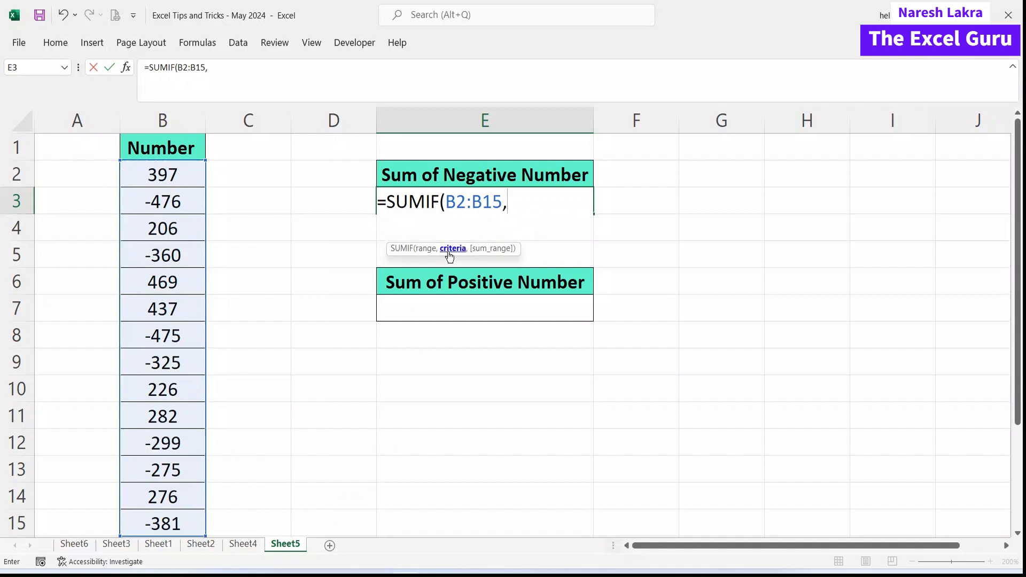
pyautogui.write('"<0')
pyautogui.write('"')
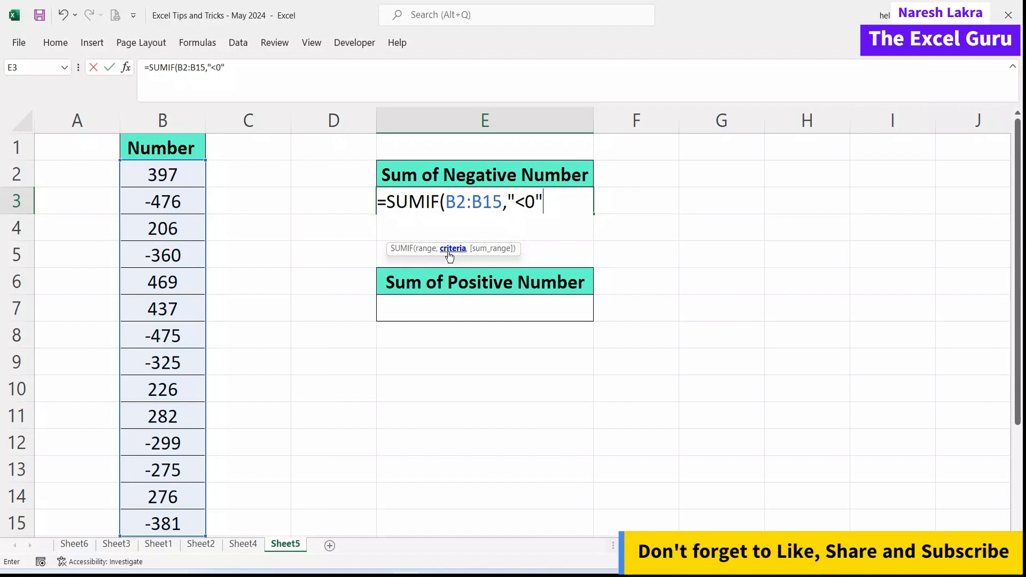
pyautogui.write(',')
pyautogui.click(167, 179)
pyautogui.moveTo(168, 179); pyautogui.dragTo(206, 522)
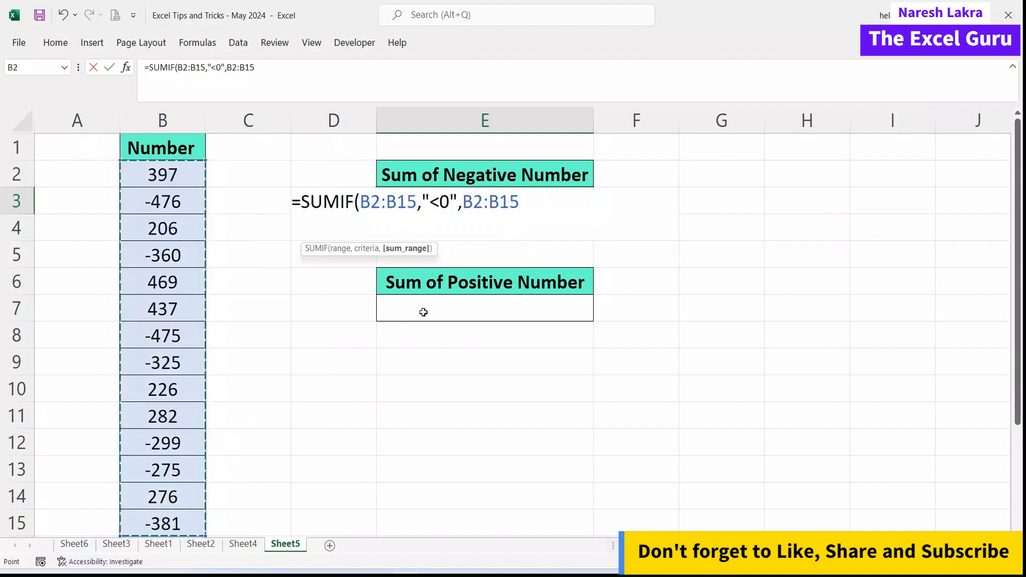
pyautogui.write(')')
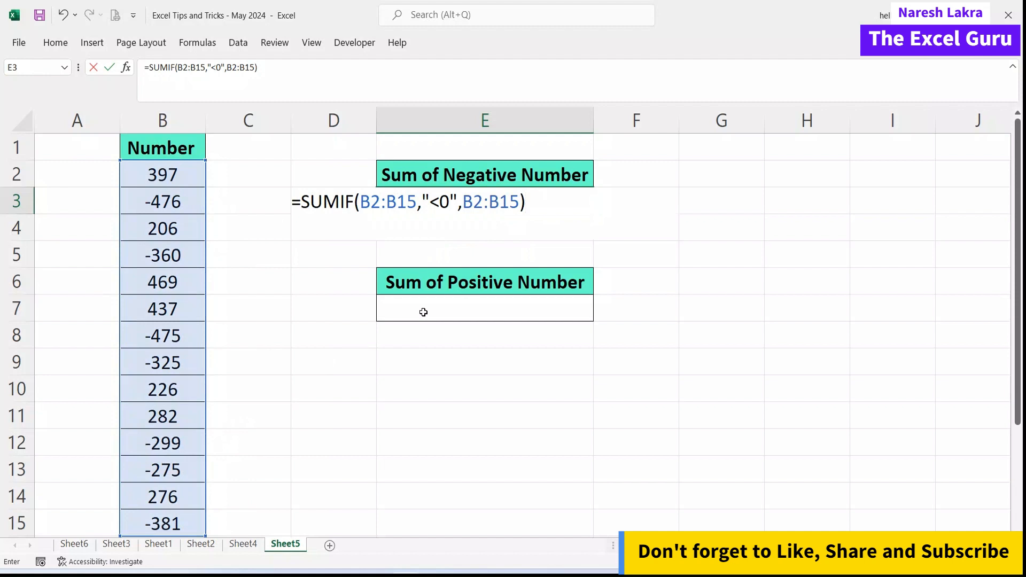
pyautogui.press('Return')
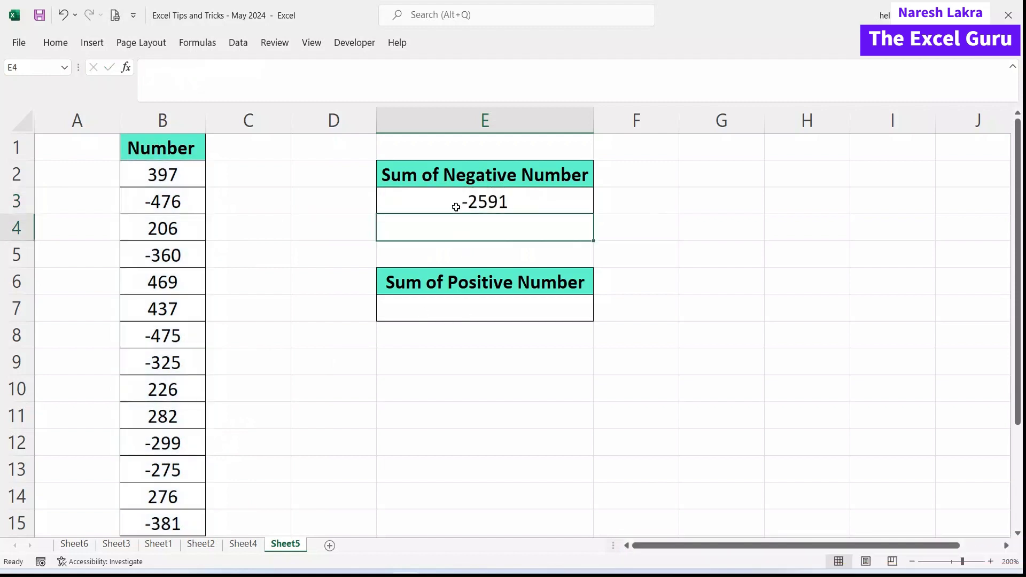
pyautogui.click(180, 204)
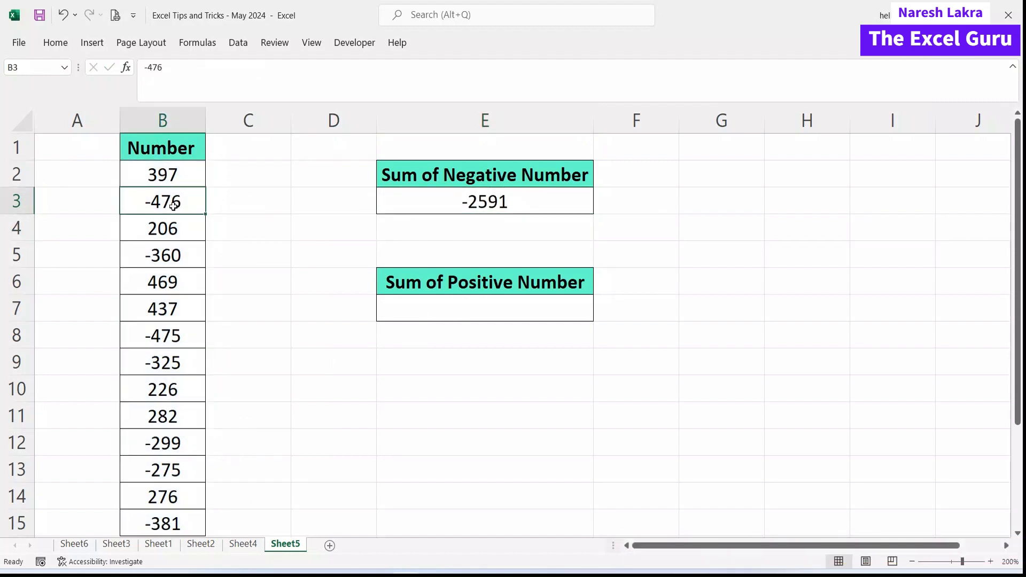
pyautogui.keyDown('ctrl'); pyautogui.click(183, 255); pyautogui.keyUp('ctrl')
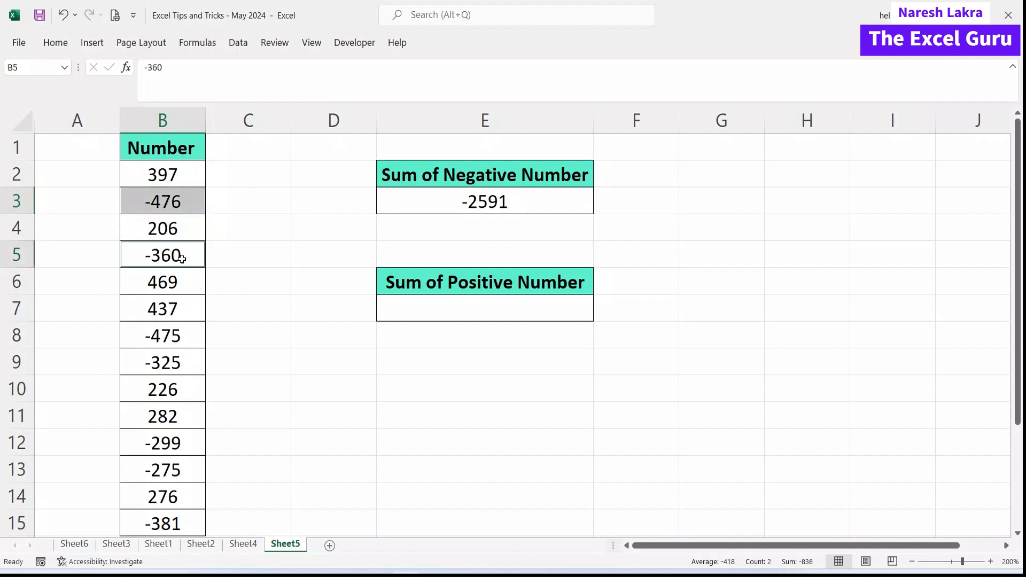
pyautogui.keyDown('ctrl'); pyautogui.click(166, 338); pyautogui.keyUp('ctrl')
pyautogui.keyDown('ctrl'); pyautogui.click(166, 368); pyautogui.keyUp('ctrl')
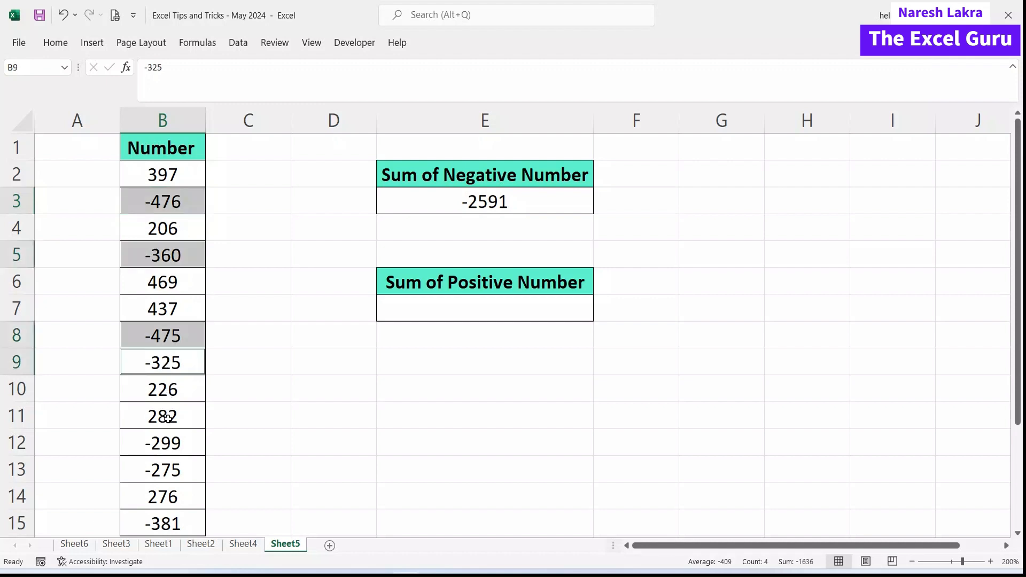
pyautogui.keyDown('ctrl'); pyautogui.click(167, 439); pyautogui.keyUp('ctrl')
pyautogui.keyDown('ctrl'); pyautogui.click(166, 470); pyautogui.keyUp('ctrl')
pyautogui.keyDown('ctrl'); pyautogui.click(175, 527); pyautogui.keyUp('ctrl')
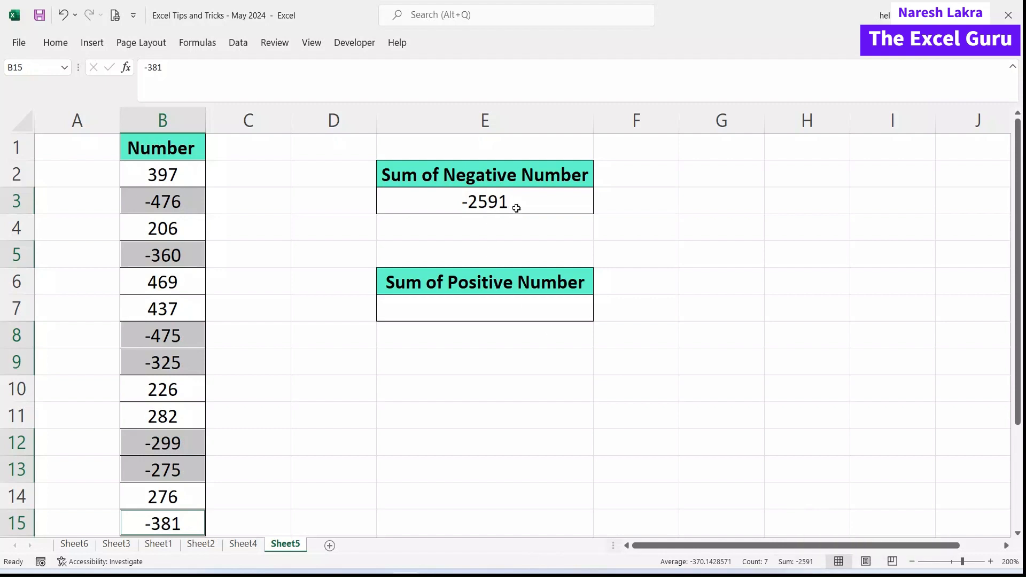
pyautogui.click(457, 222)
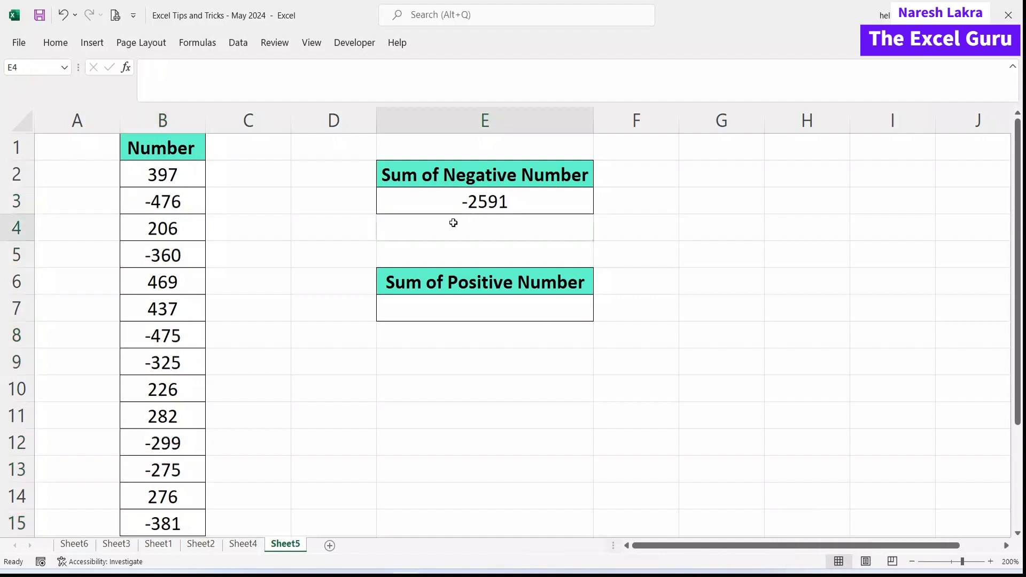
pyautogui.click(427, 303)
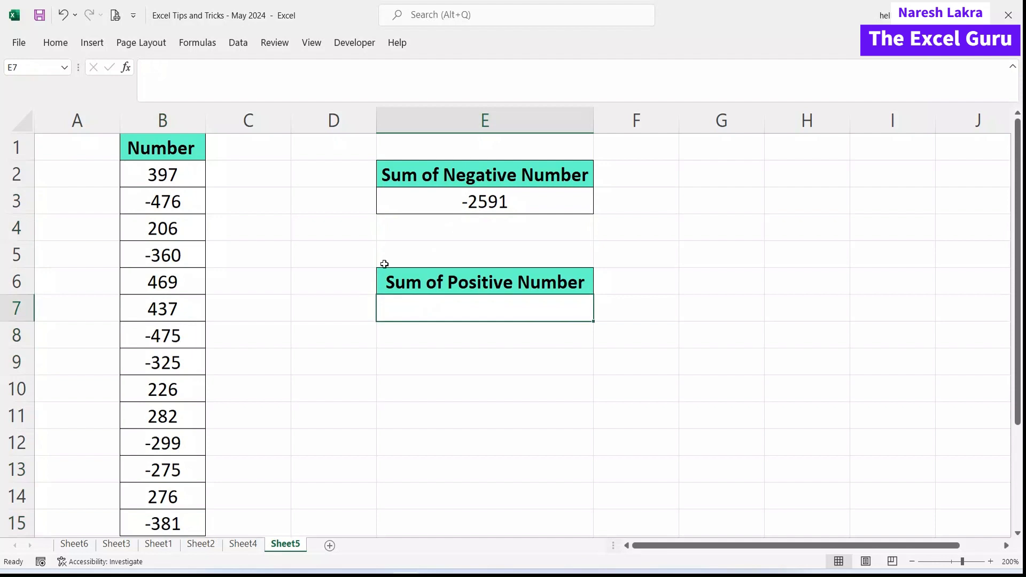
# Enter =SUMIF(B2:B15,">0",B2:B15) in E7 to total the positive numbers, 2293.
pyautogui.write('=sumif')
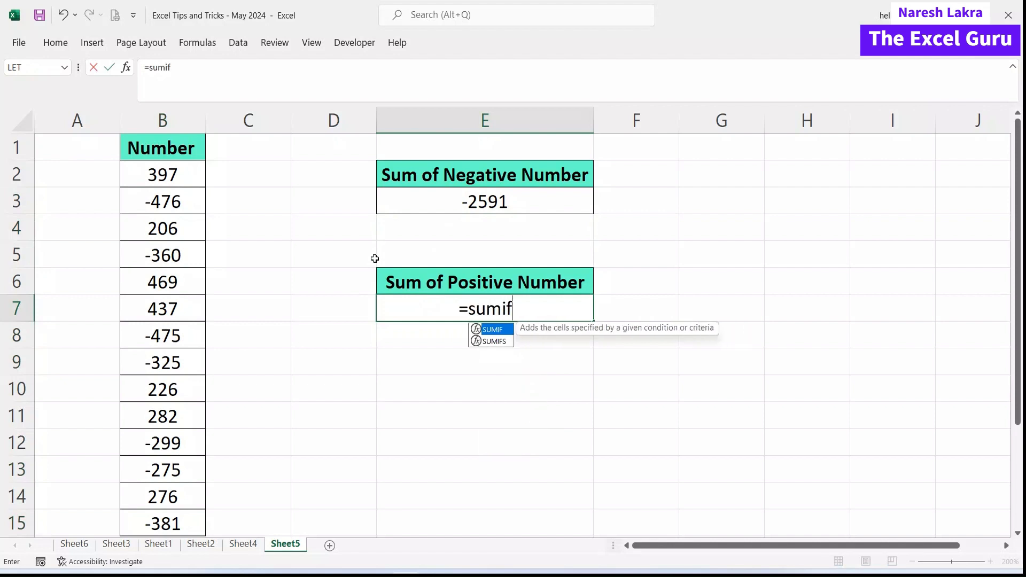
pyautogui.press('Tab')
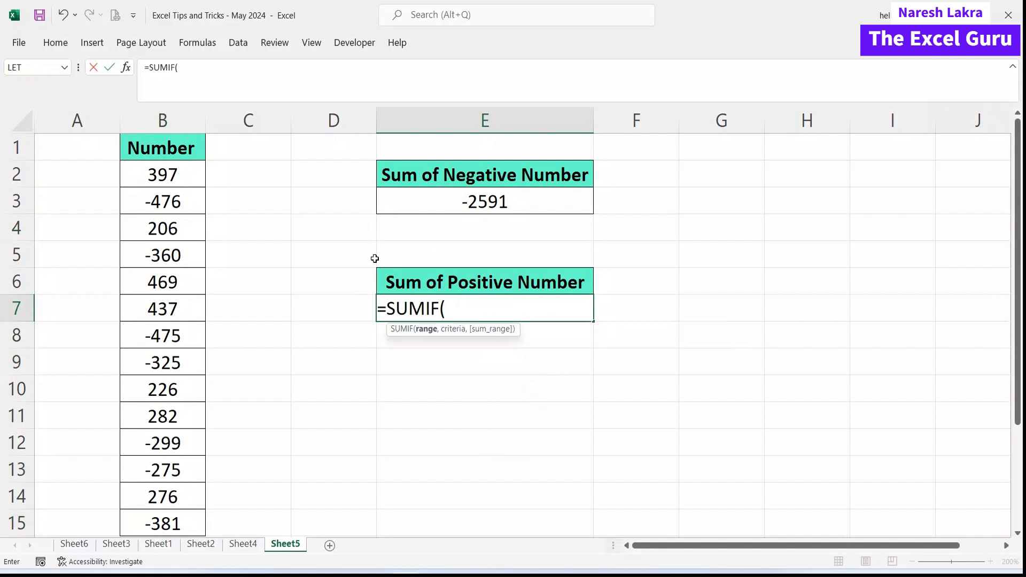
pyautogui.moveTo(161, 171); pyautogui.dragTo(151, 518)
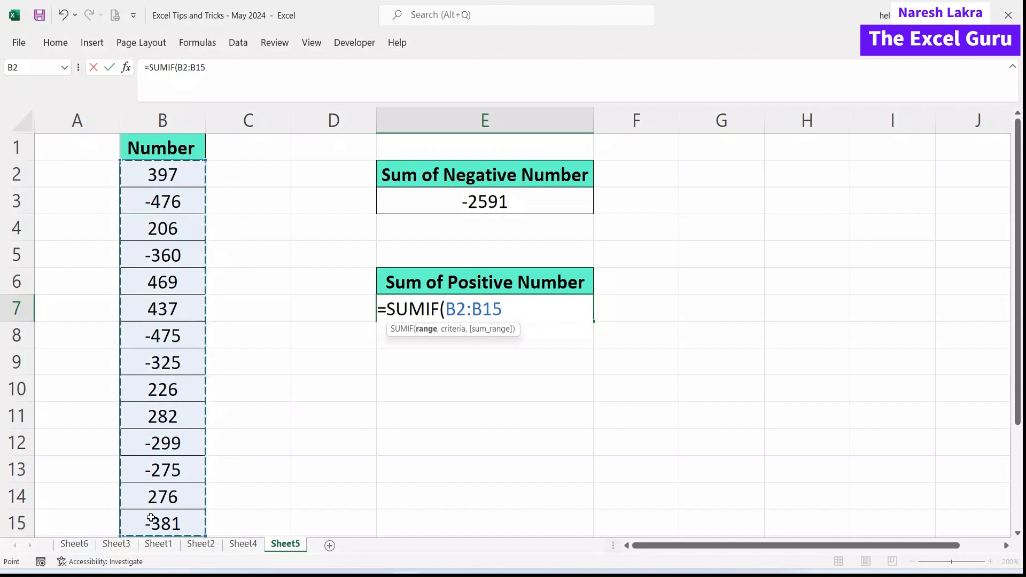
pyautogui.write(',"')
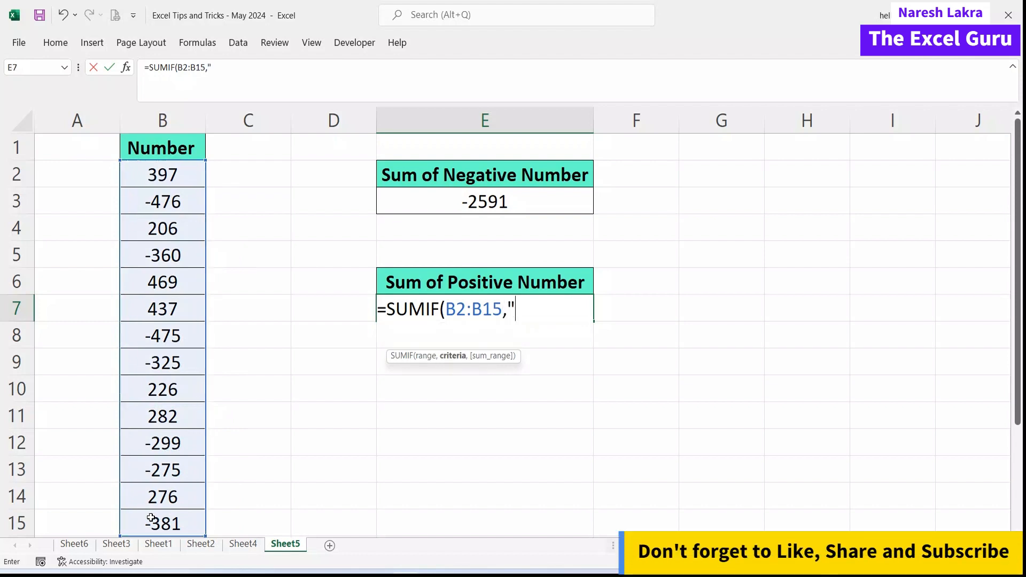
pyautogui.write('>0",')
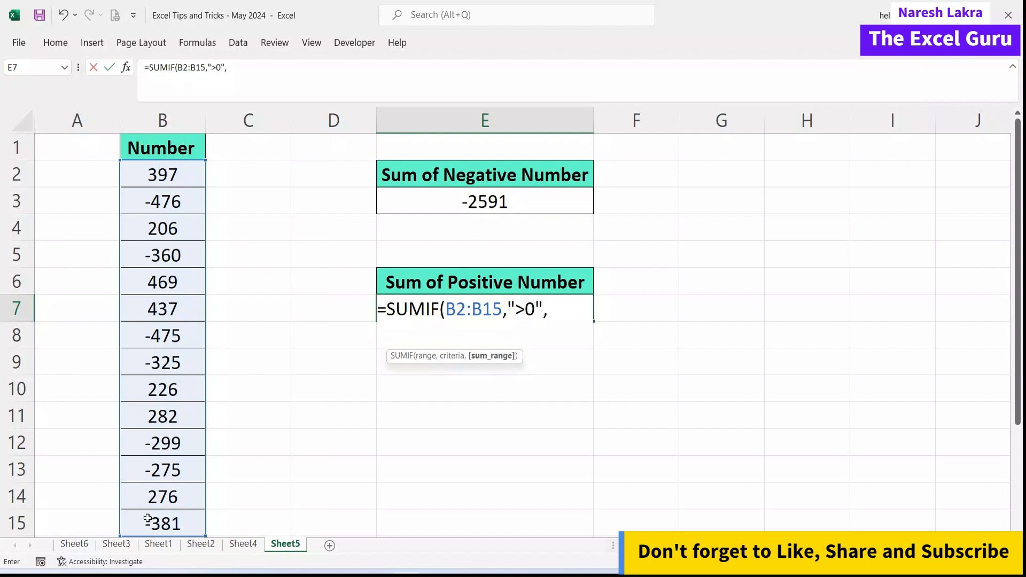
pyautogui.moveTo(152, 174); pyautogui.dragTo(134, 521)
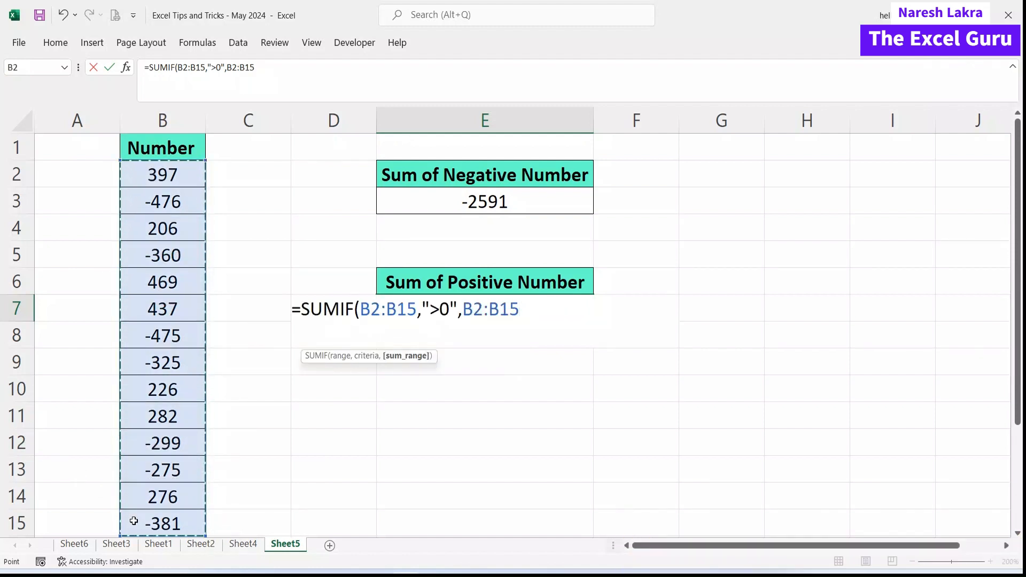
pyautogui.write(')')
pyautogui.press('Return')
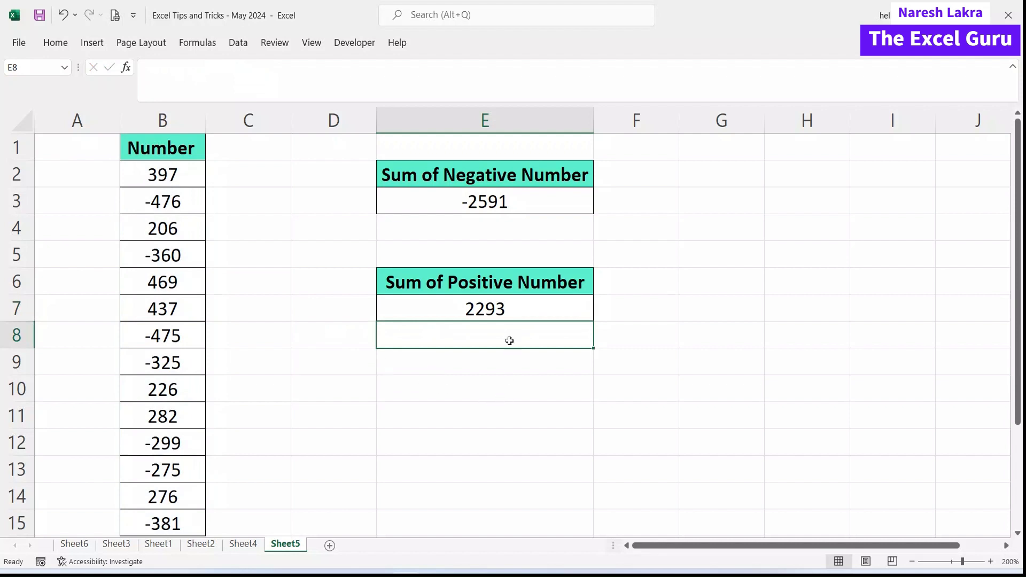
pyautogui.click(180, 172)
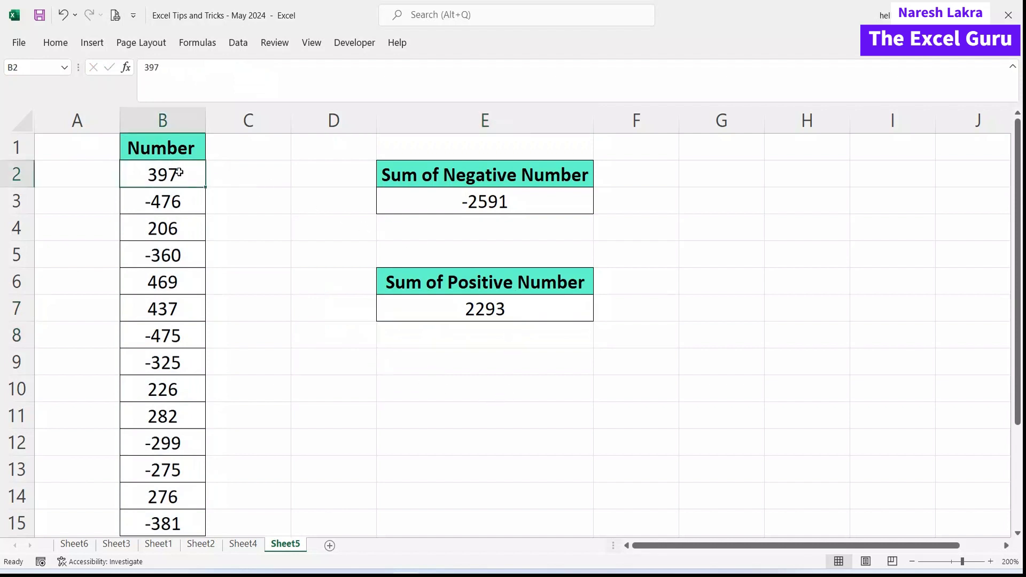
pyautogui.keyDown('ctrl'); pyautogui.click(179, 230); pyautogui.keyUp('ctrl')
pyautogui.keyDown('ctrl'); pyautogui.click(174, 282); pyautogui.keyUp('ctrl')
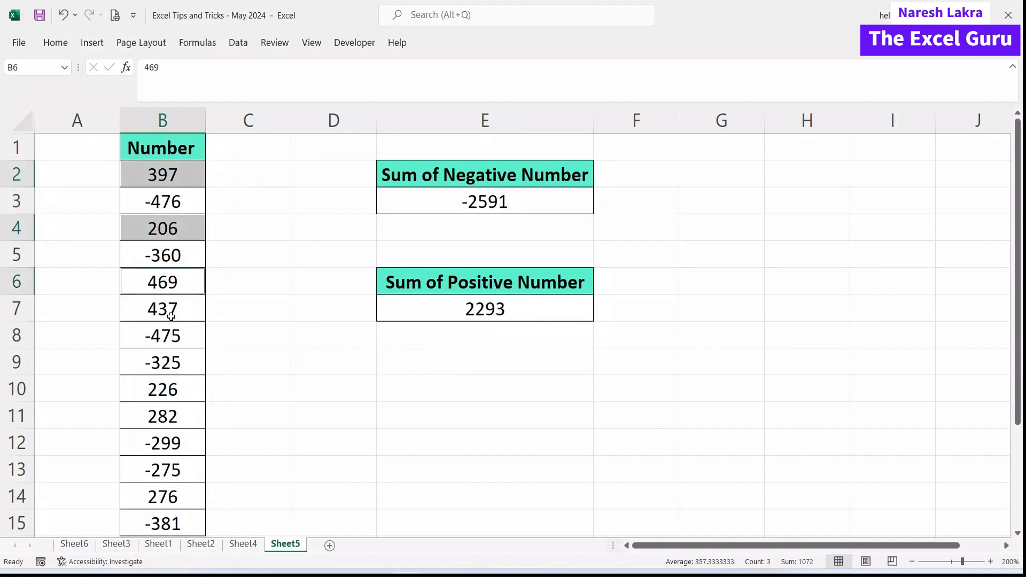
pyautogui.keyDown('ctrl'); pyautogui.click(172, 314); pyautogui.keyUp('ctrl')
pyautogui.keyDown('ctrl'); pyautogui.click(162, 384); pyautogui.keyUp('ctrl')
pyautogui.keyDown('ctrl'); pyautogui.click(159, 416); pyautogui.keyUp('ctrl')
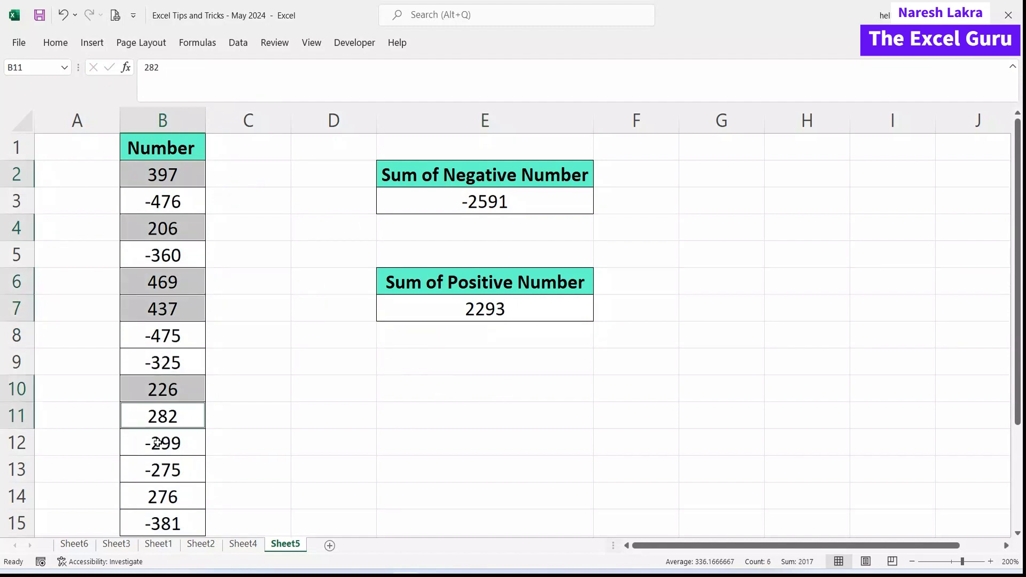
pyautogui.keyDown('ctrl'); pyautogui.click(161, 490); pyautogui.keyUp('ctrl')
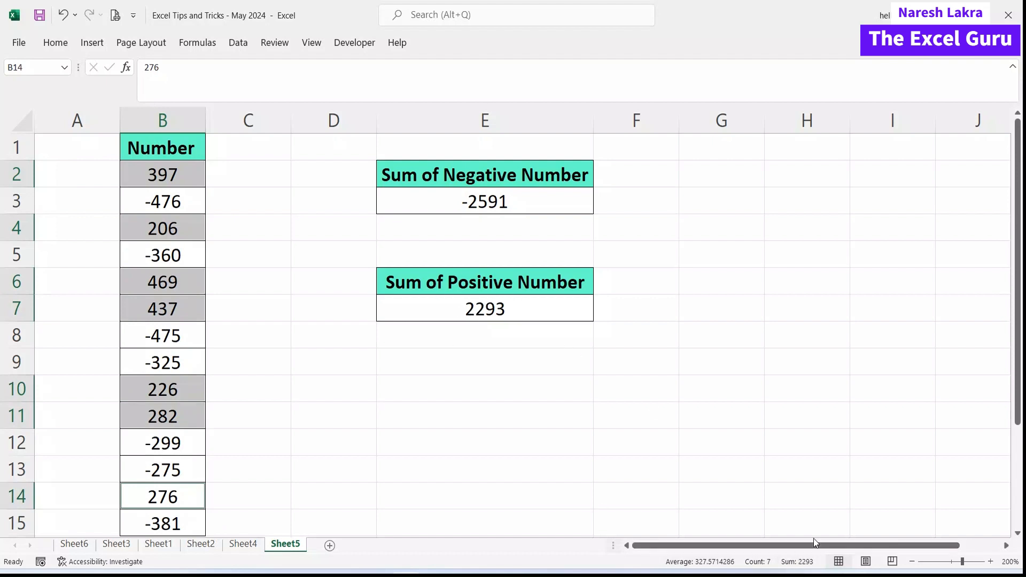
pyautogui.click(483, 398)
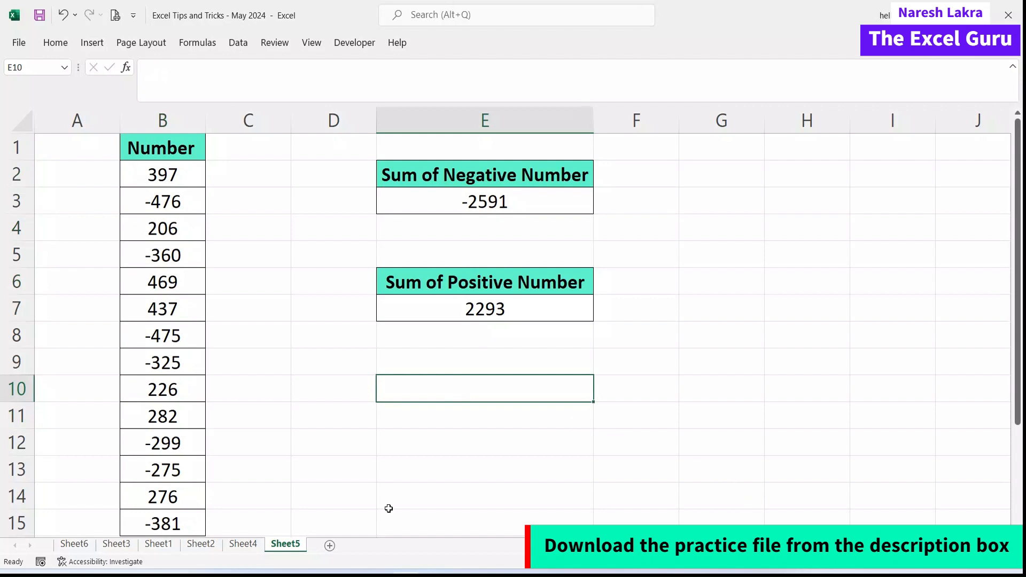
# Review Sheet3, Sheet1, Sheet2, Sheet4 and Sheet5 in turn, ending on the Sheet6 title sheet.
pyautogui.click(132, 544)
pyautogui.click(158, 544)
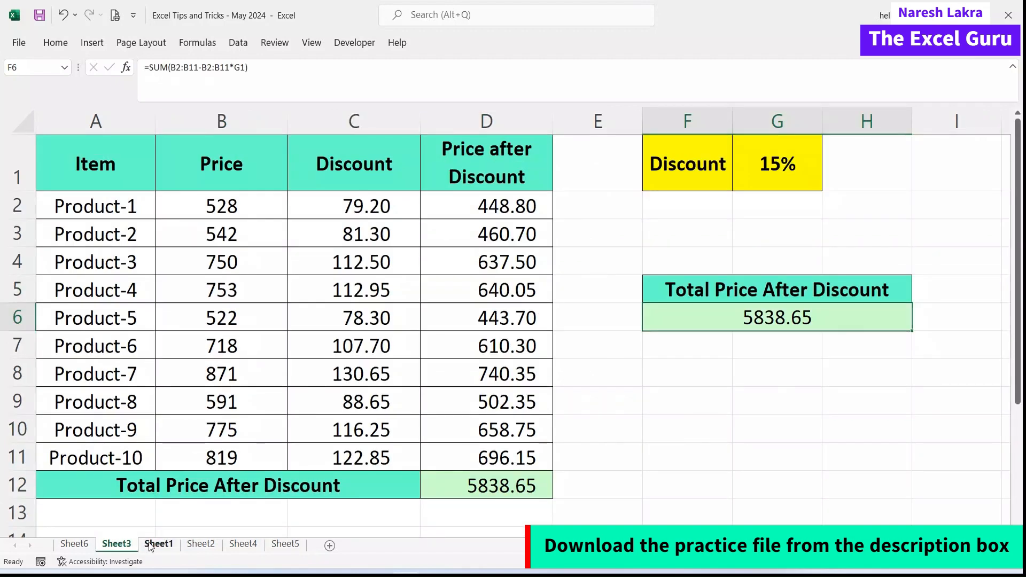
pyautogui.click(200, 544)
pyautogui.click(235, 545)
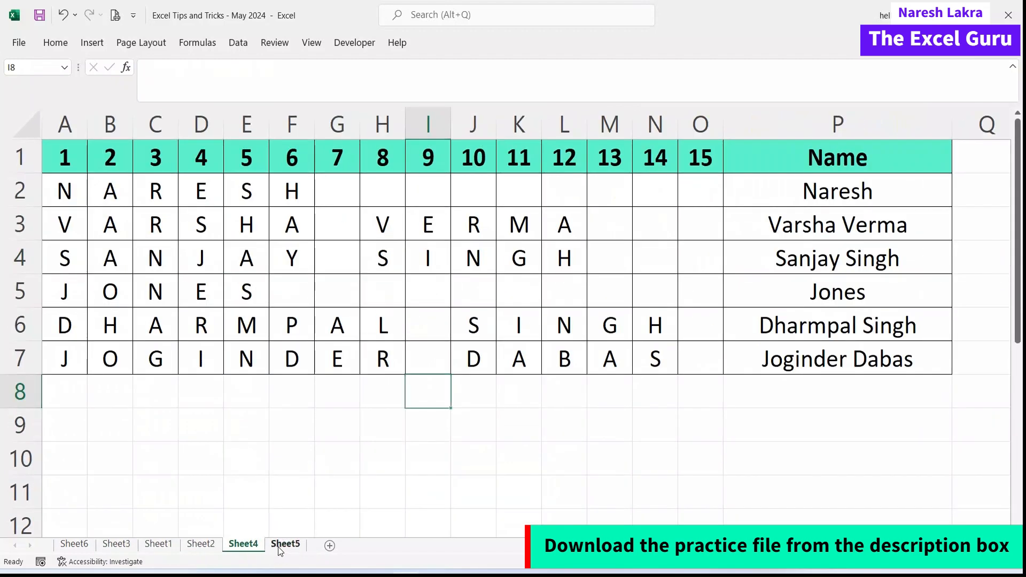
pyautogui.click(278, 545)
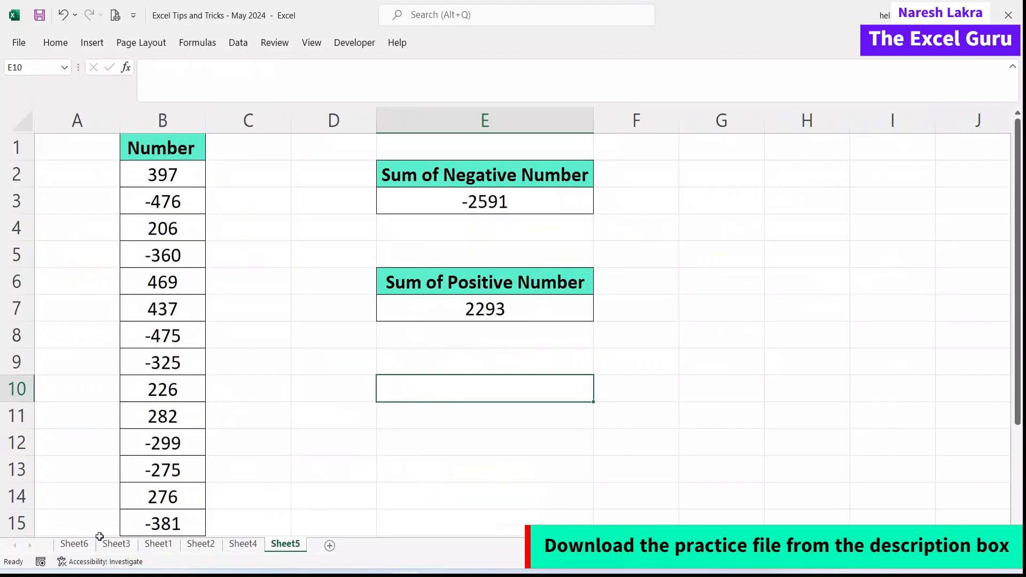
pyautogui.click(81, 536)
pyautogui.click(74, 544)
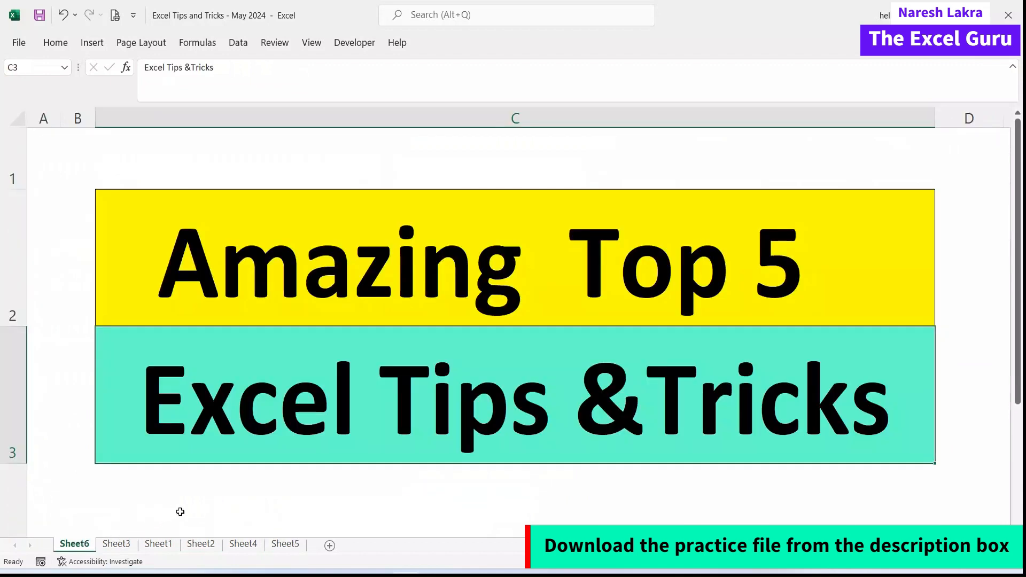